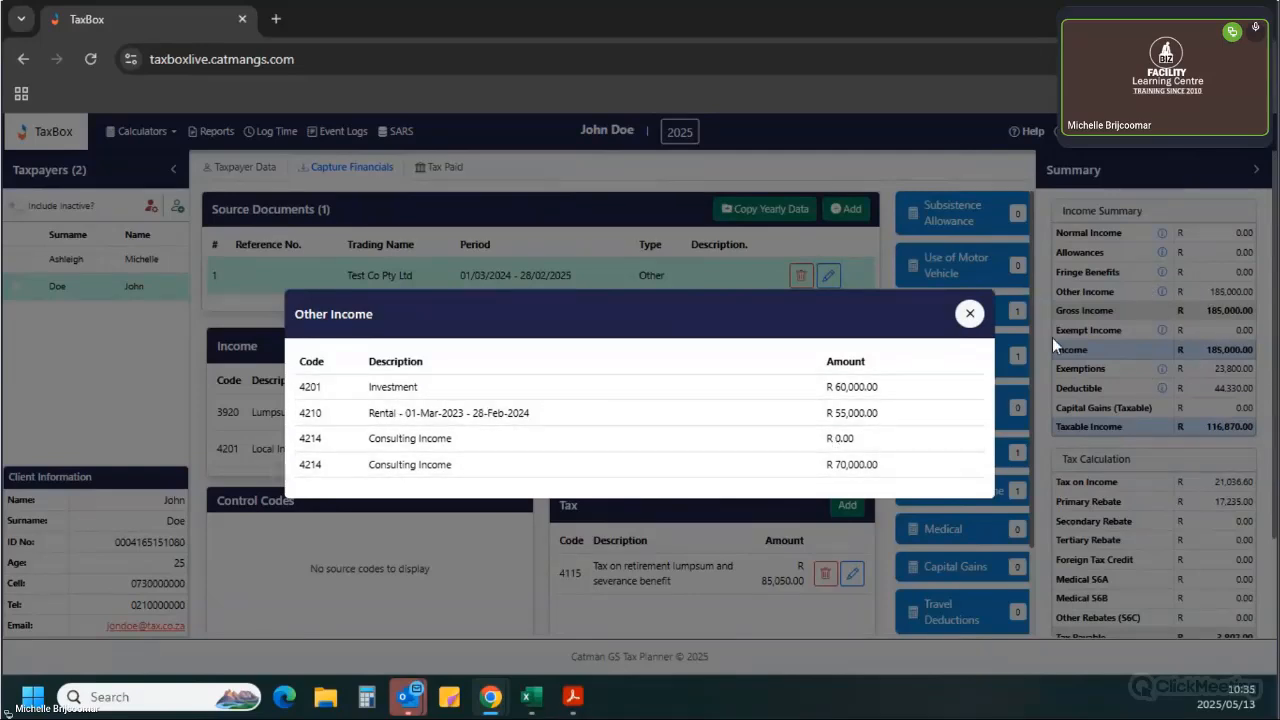
Review the Other Income, Exemptions and Deductible breakdowns in the income summary.
click(969, 313)
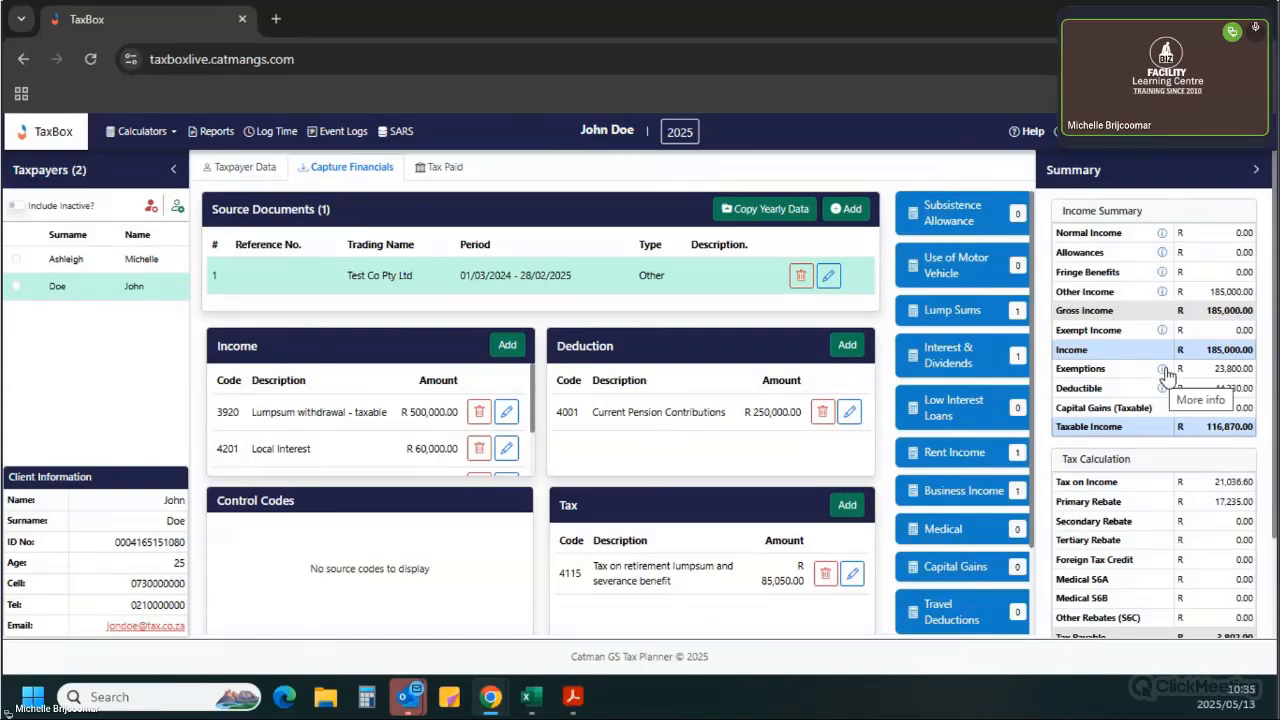
click(1162, 369)
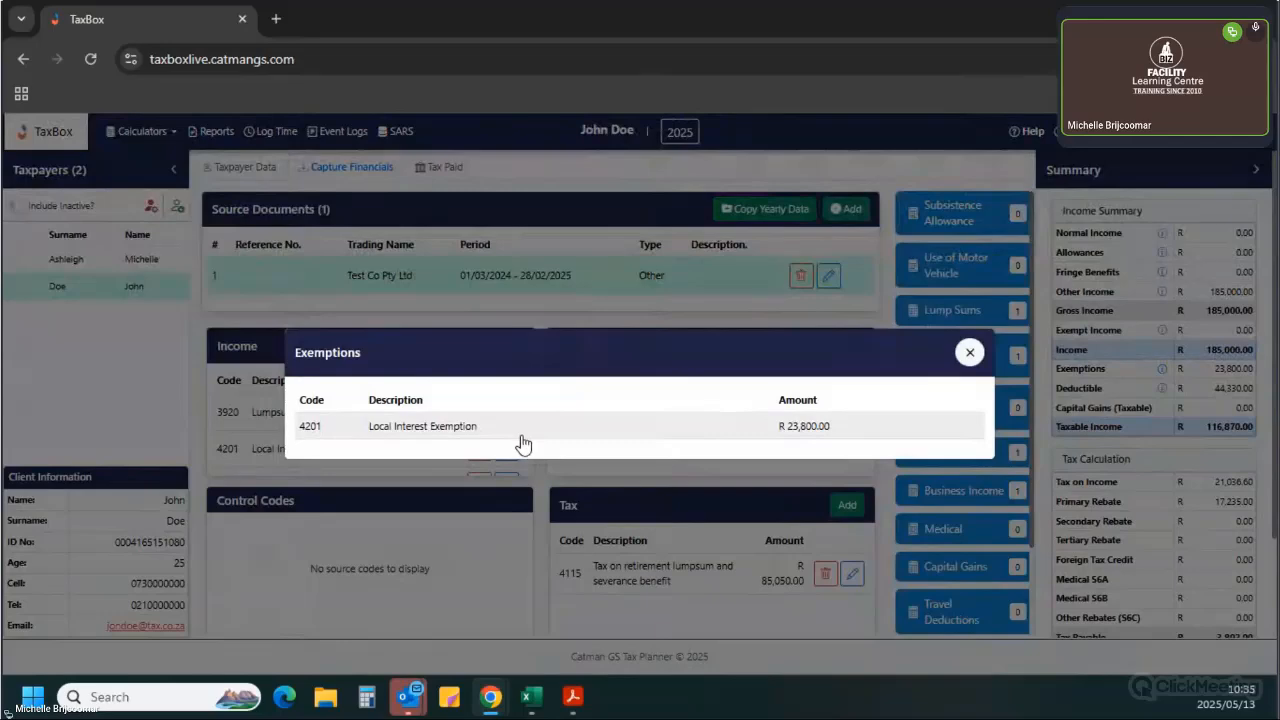
click(968, 351)
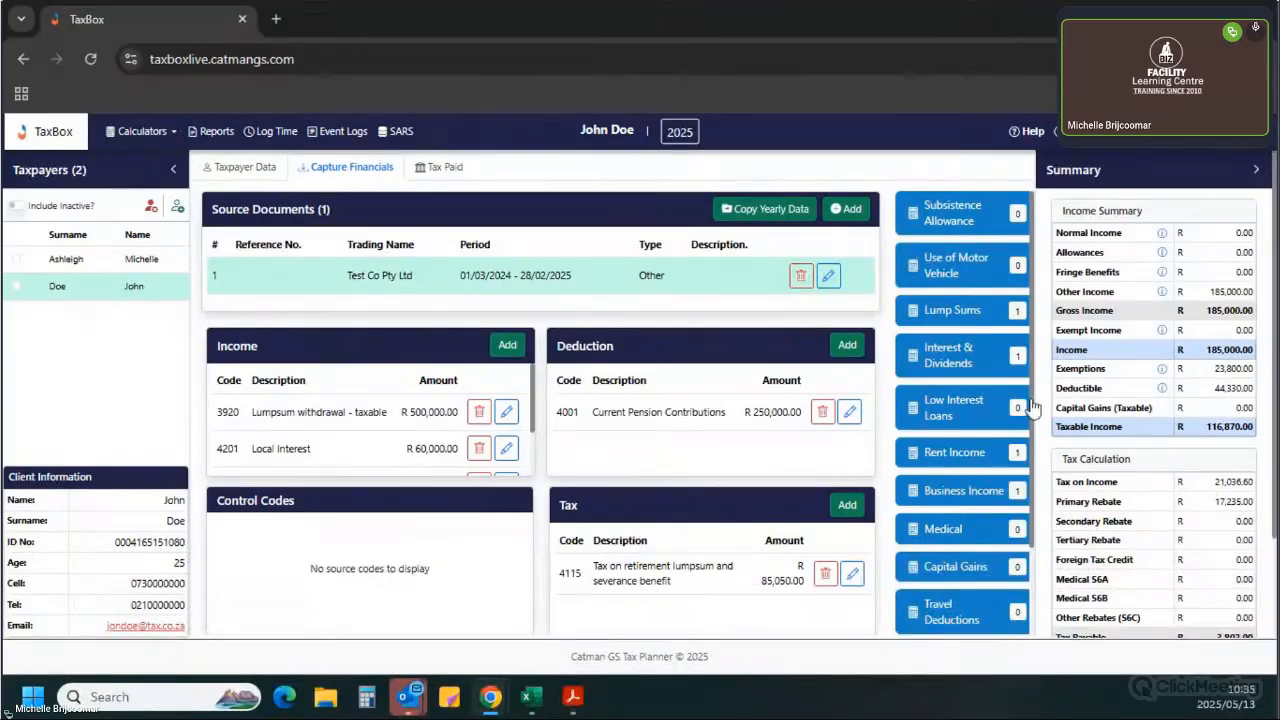
click(1162, 388)
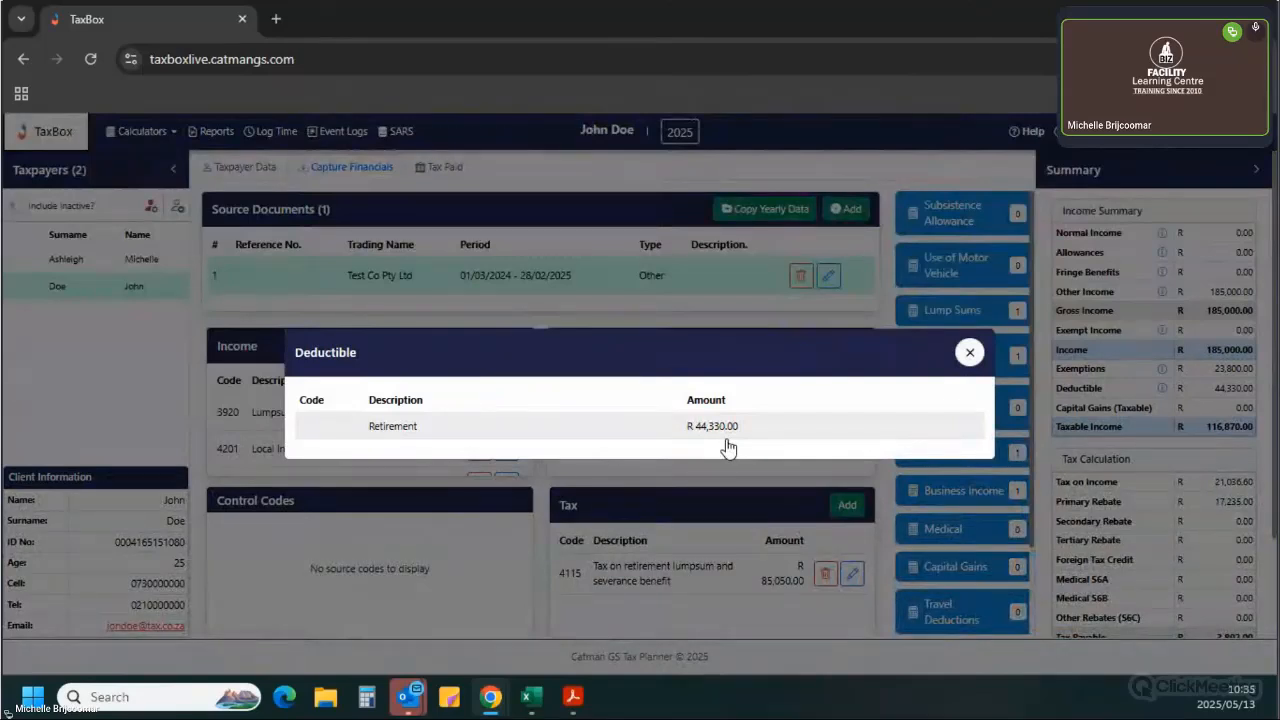
click(969, 352)
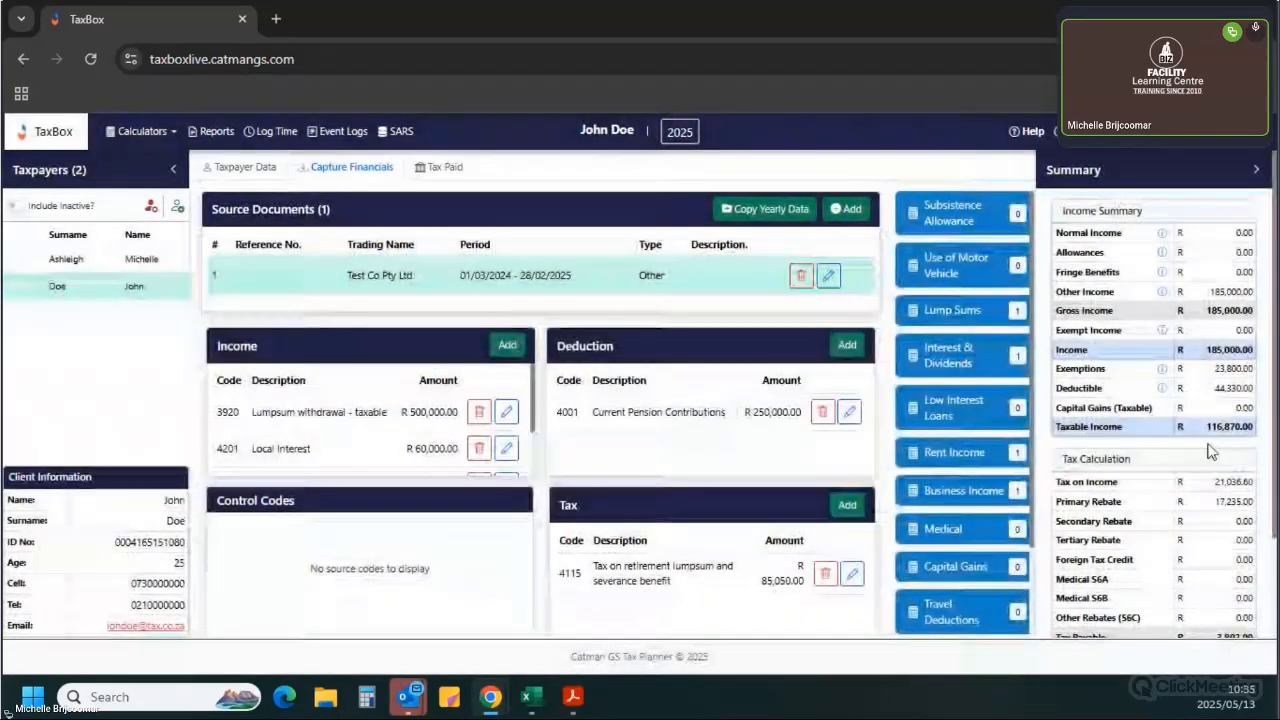
Examine the Tax Calculation section, including Tax Payable, Tax Paid and Tax Receivable.
scroll(1210, 452, down, 2)
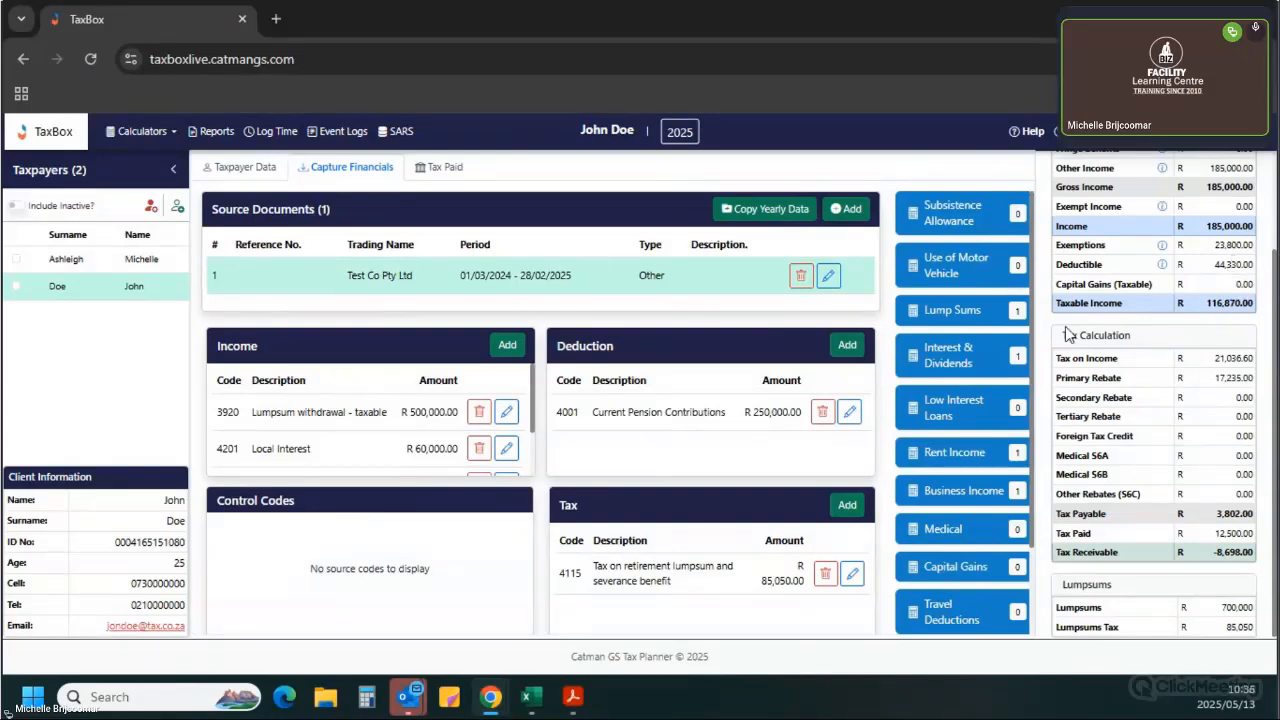
drag(1061, 305, 1249, 306)
click(1185, 331)
scroll(1200, 434, up, 2)
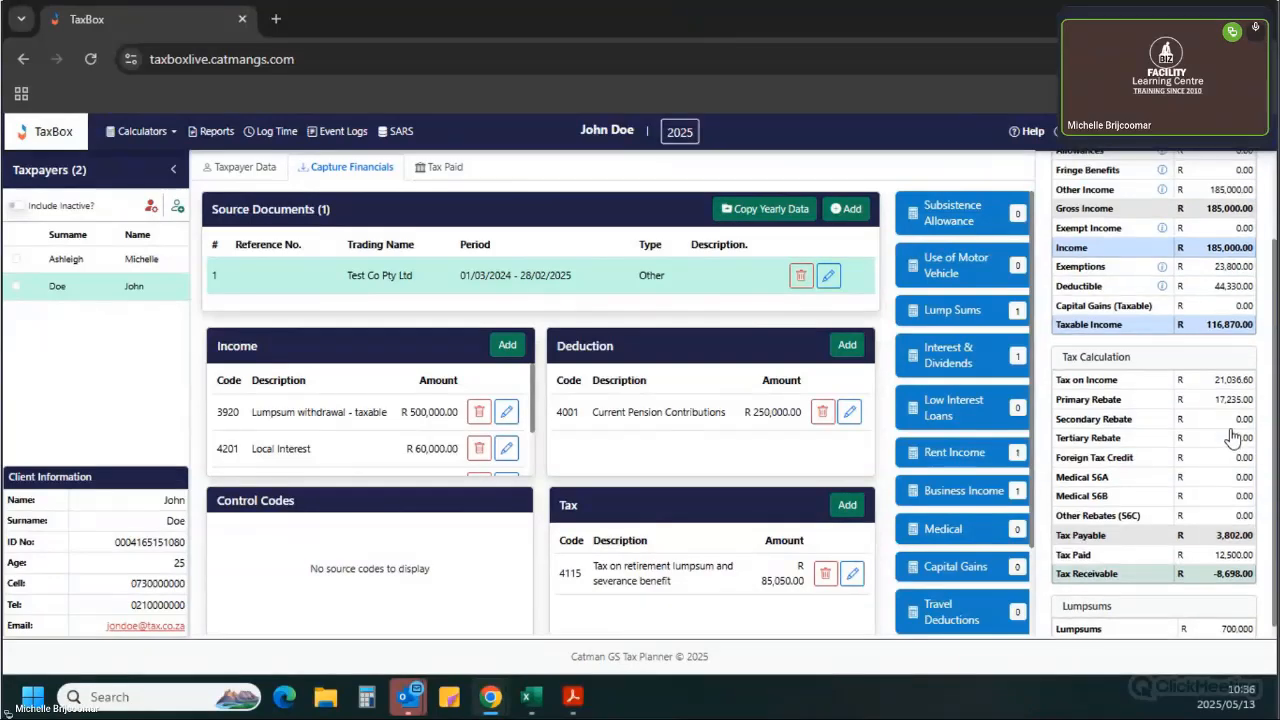
scroll(1221, 531, down, 3)
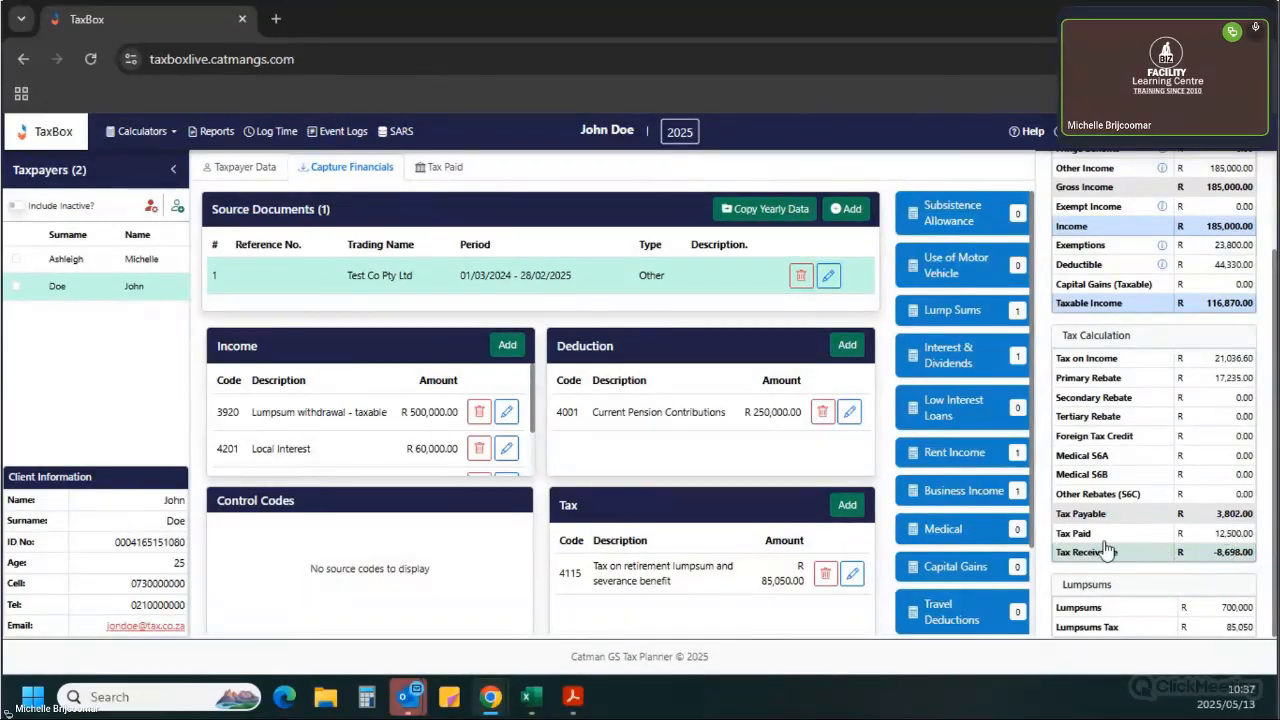
drag(1072, 535, 1257, 550)
click(1200, 565)
drag(1207, 548, 1264, 540)
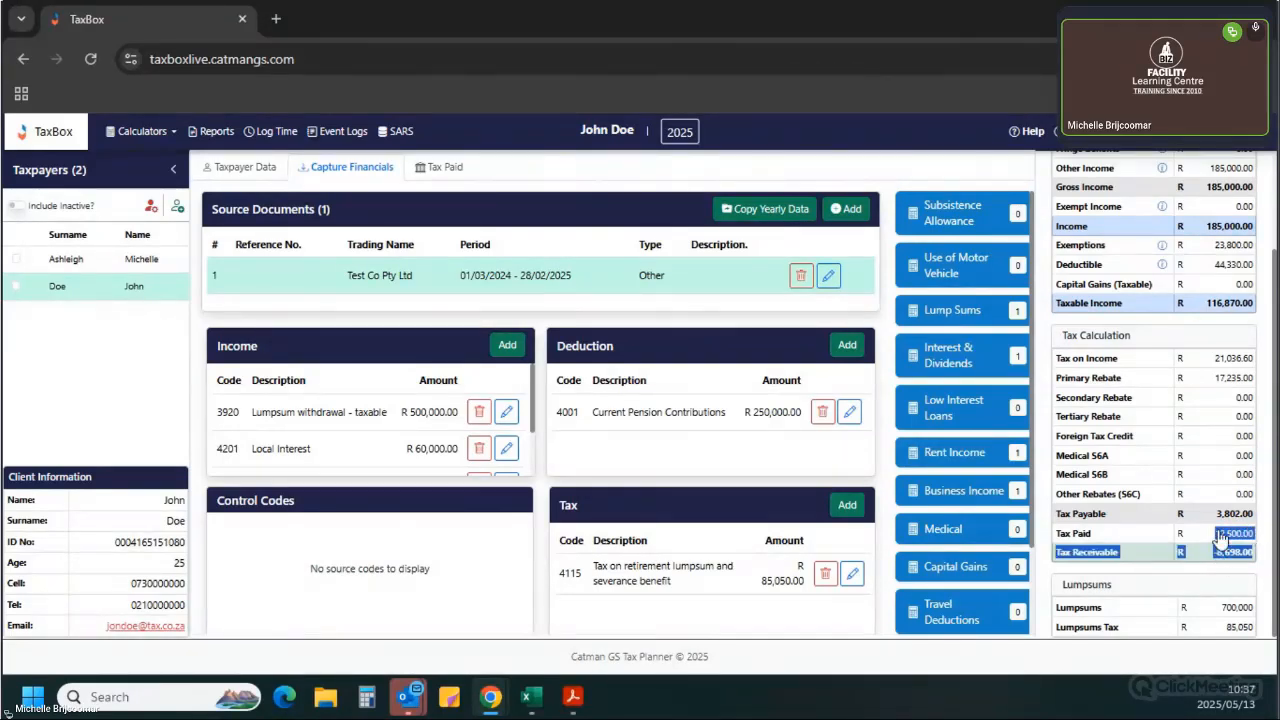
click(1218, 538)
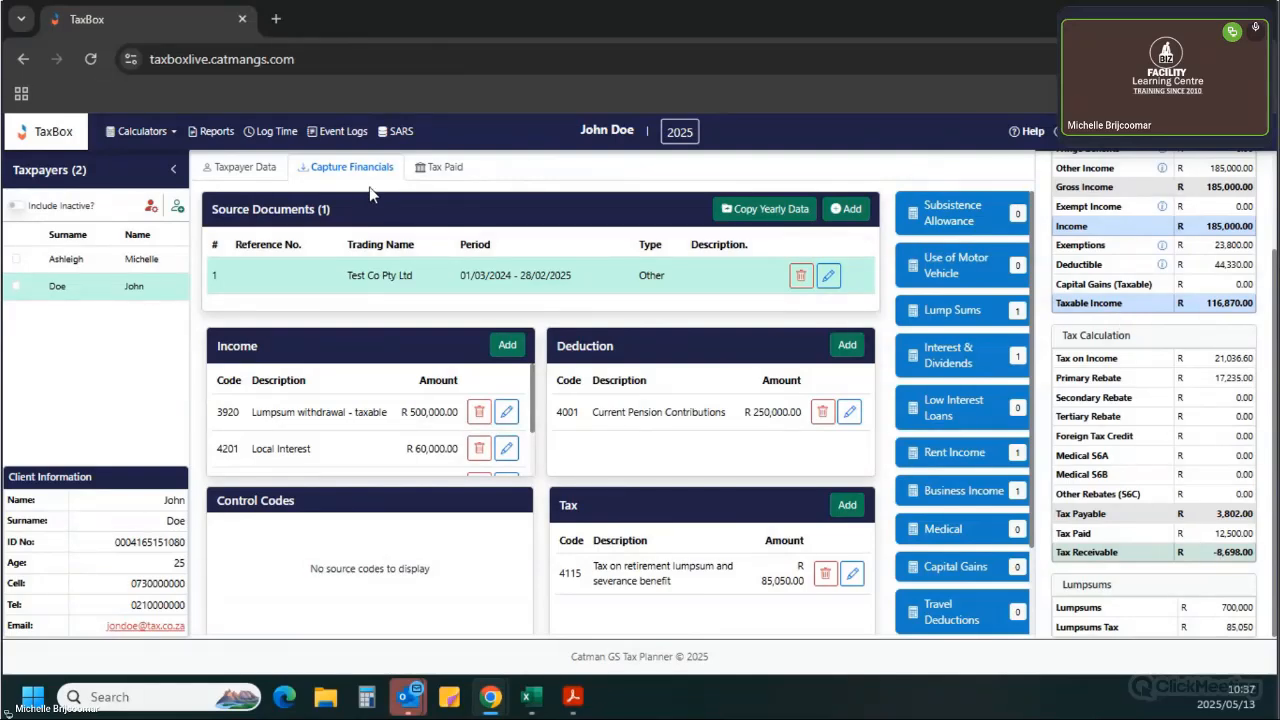
Add a tax source code 4102 PAYE - PAY AS YOU EARN with an amount of R 5,000.00.
click(432, 170)
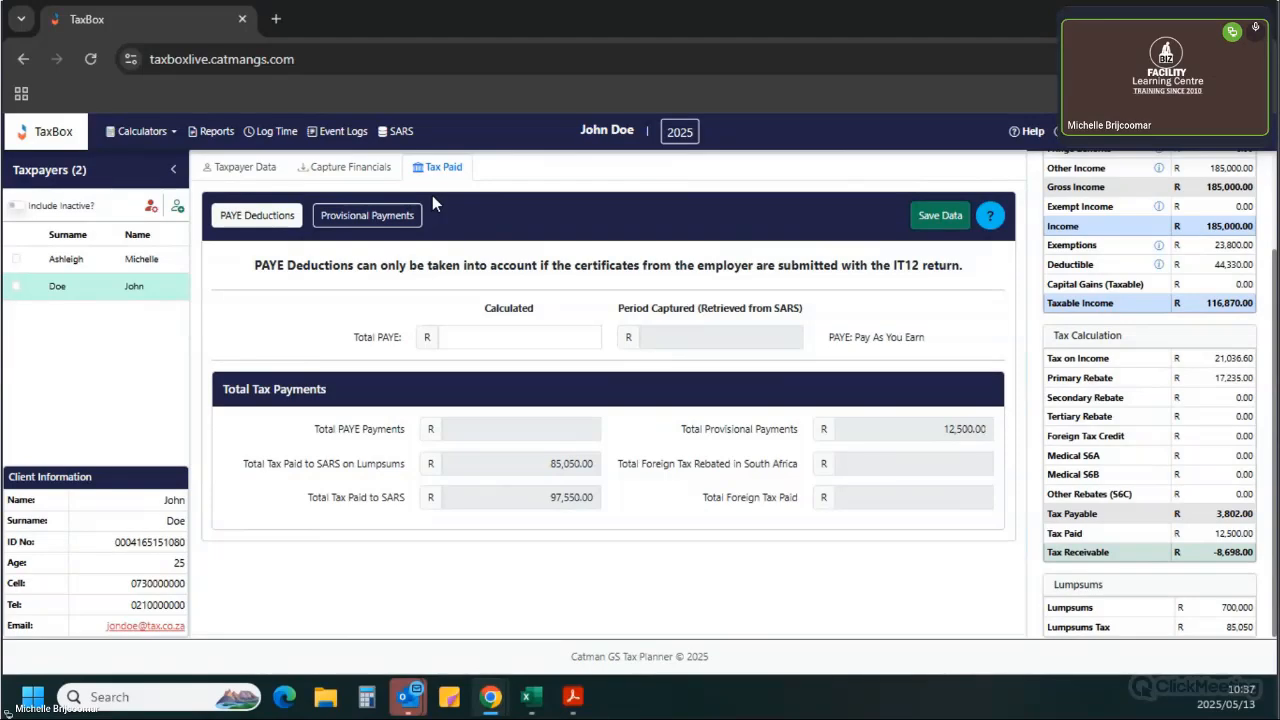
click(344, 169)
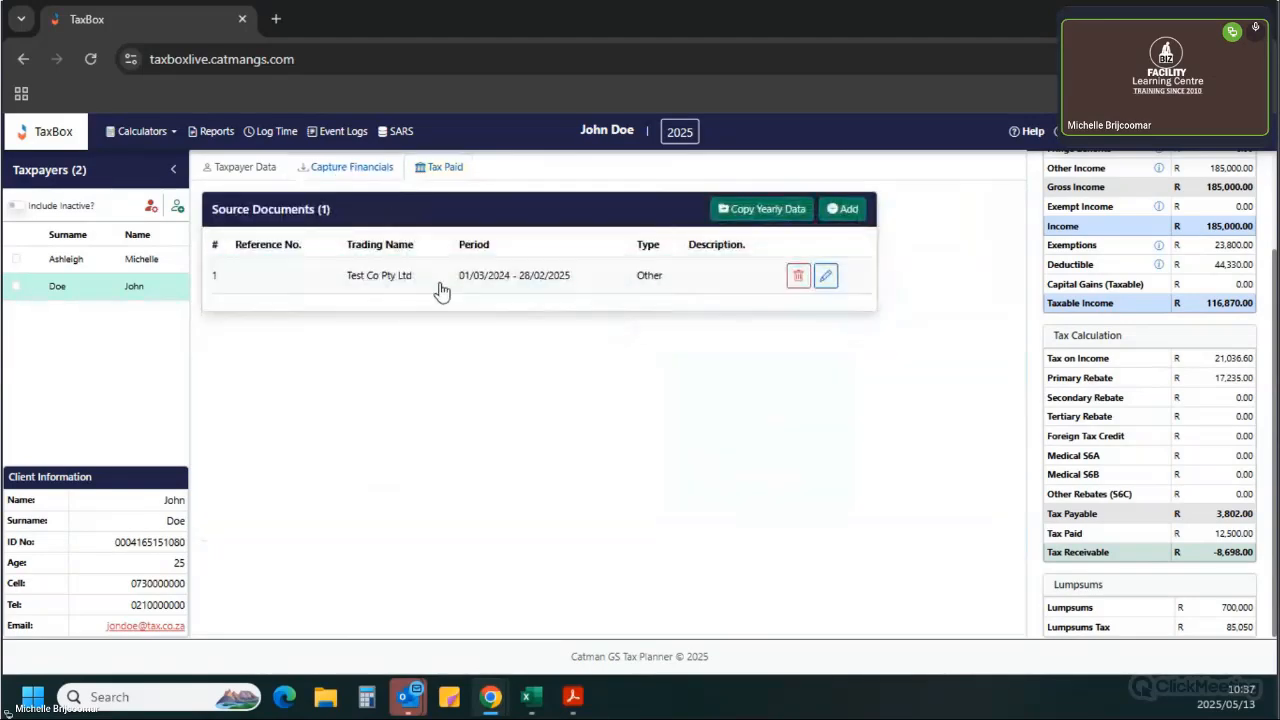
click(445, 288)
scroll(740, 530, down, 1)
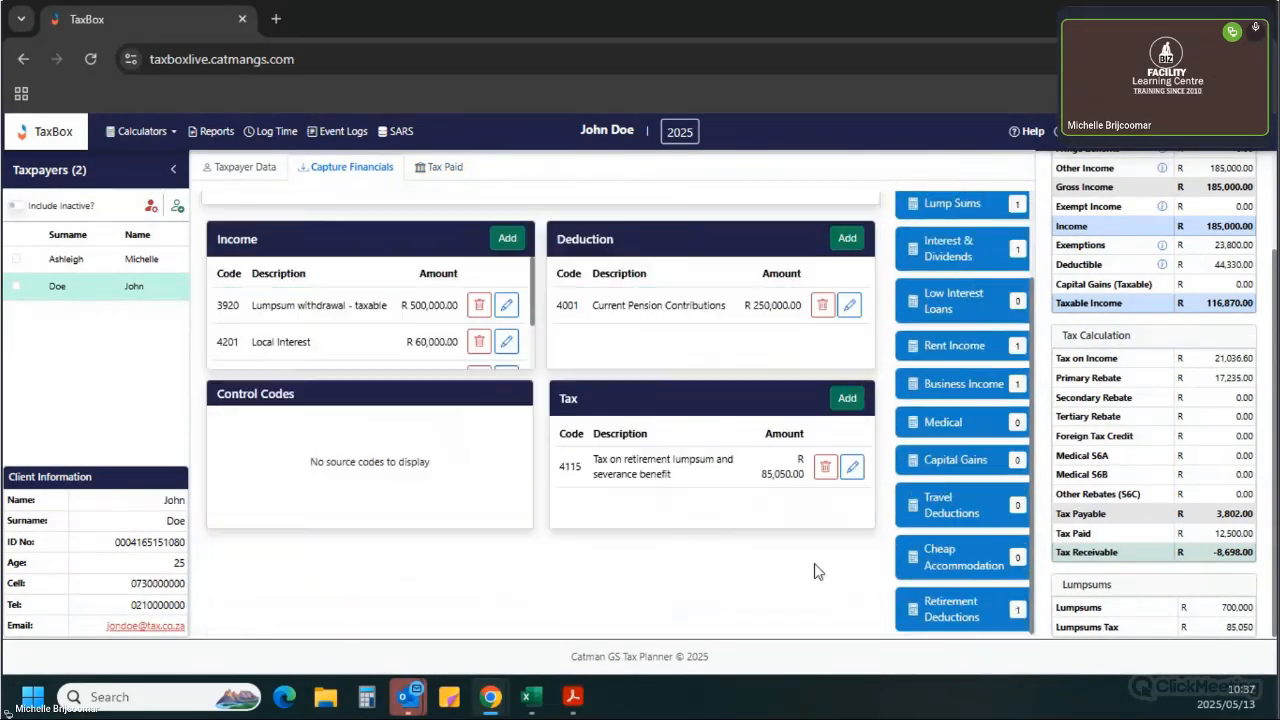
click(846, 398)
click(392, 384)
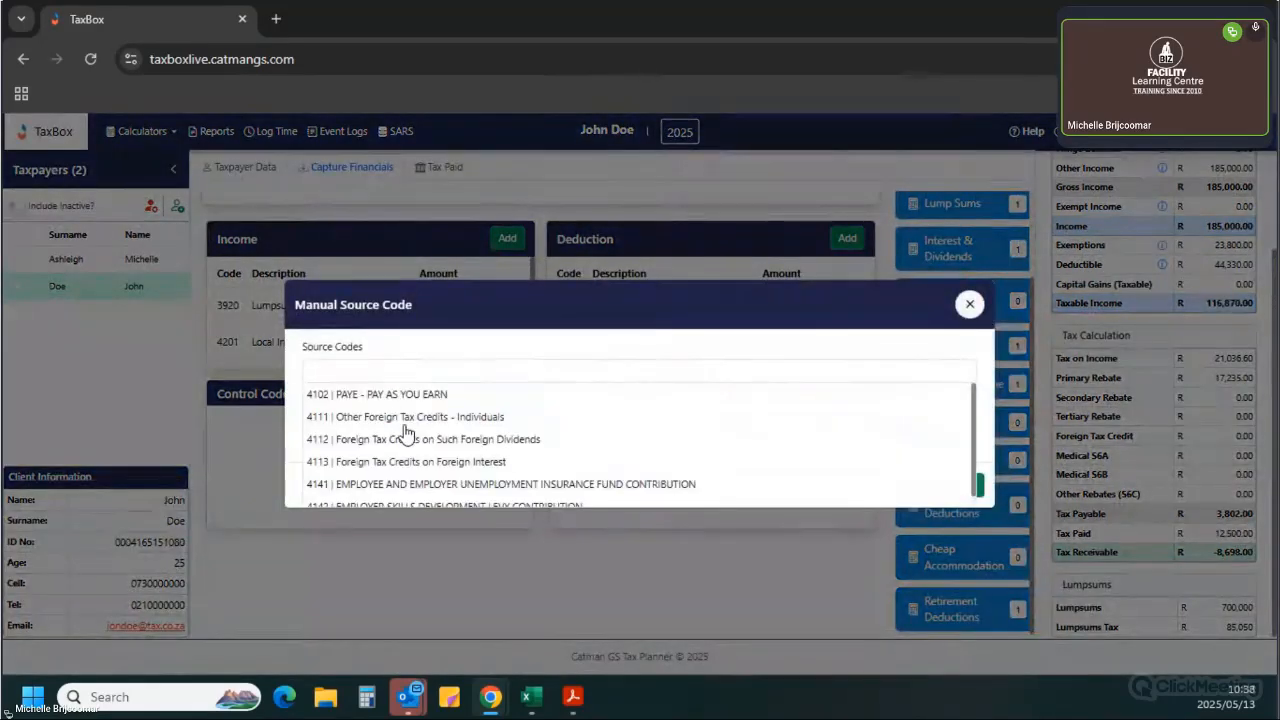
click(417, 393)
click(441, 429)
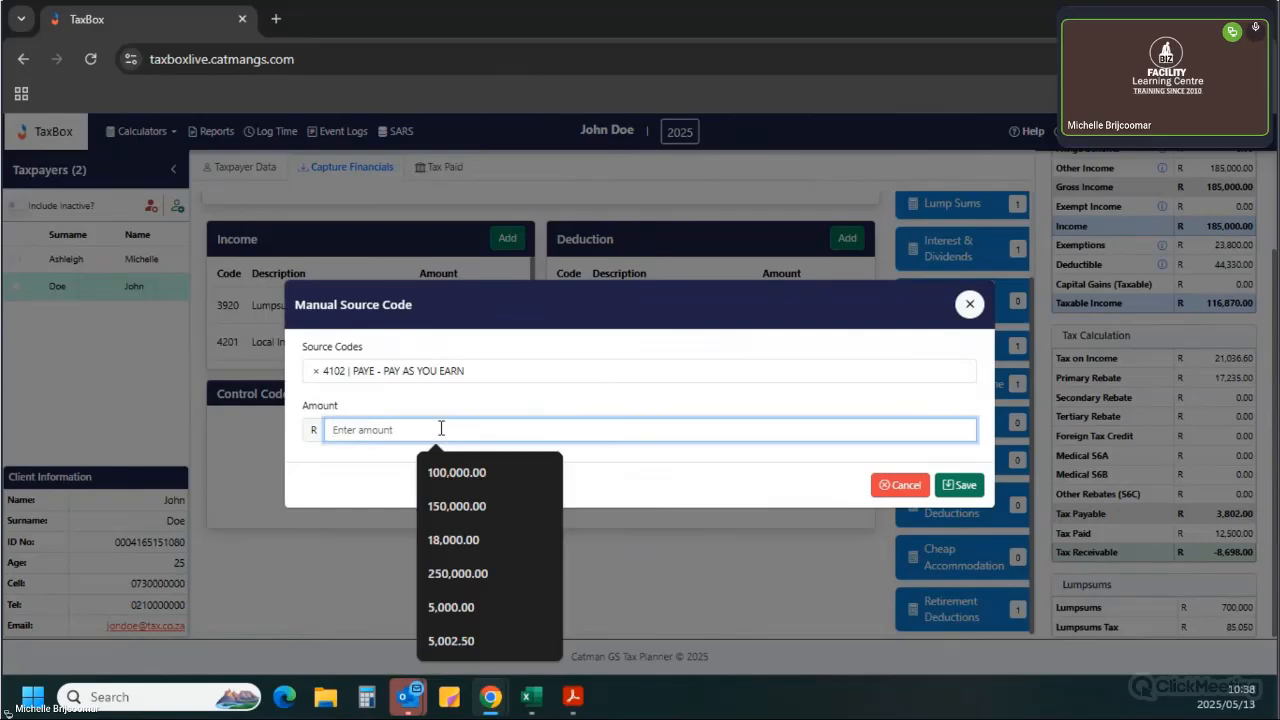
click(472, 608)
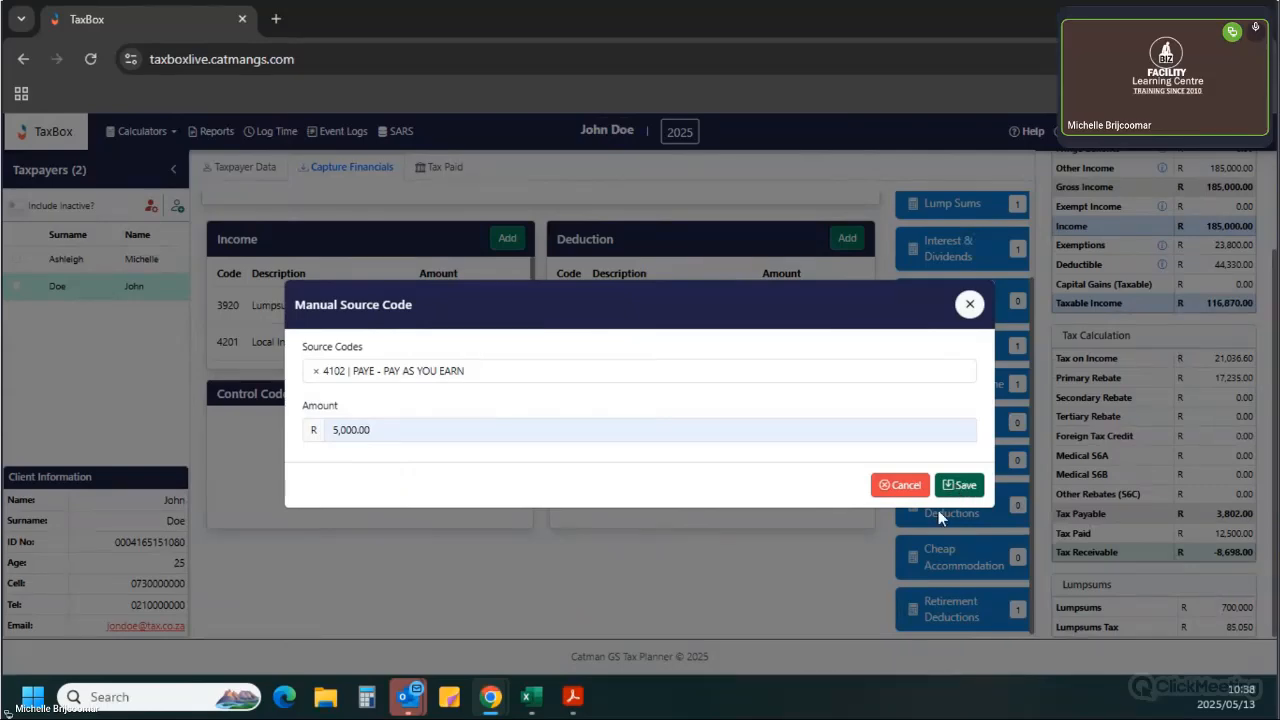
click(950, 486)
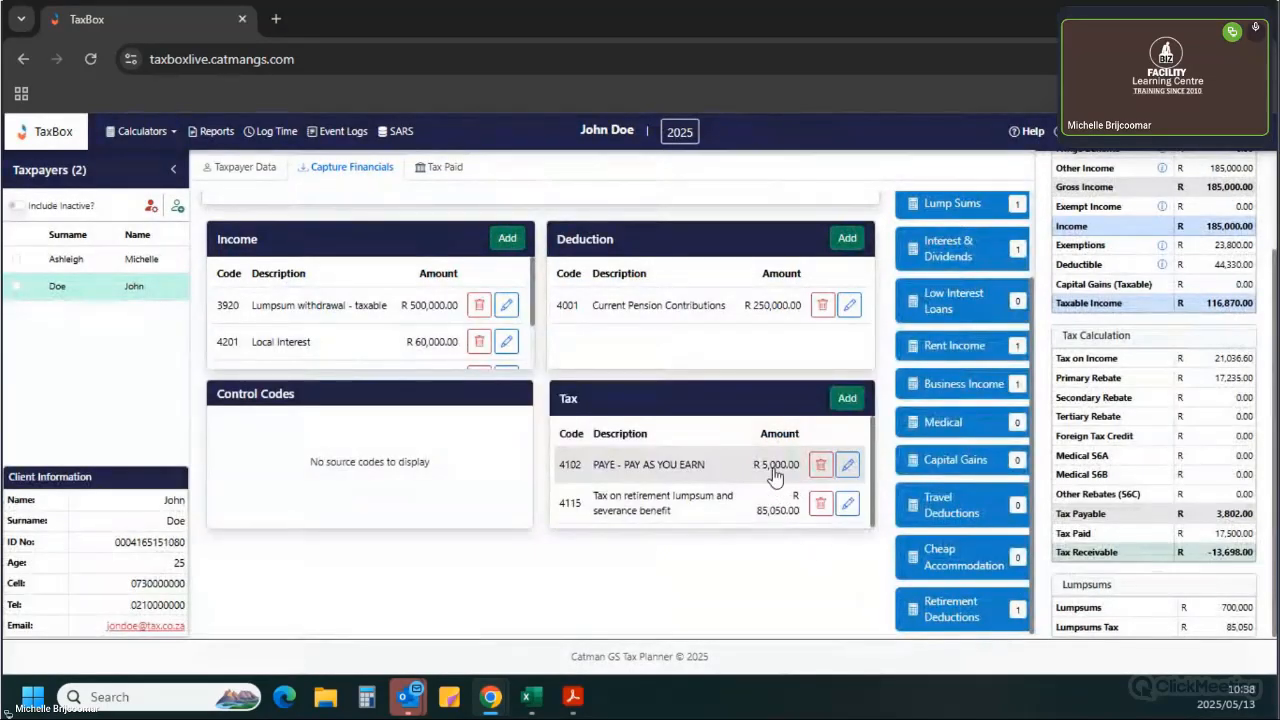
Enter a calculated Total PAYE of 5,000 on the Tax Paid tab.
click(446, 170)
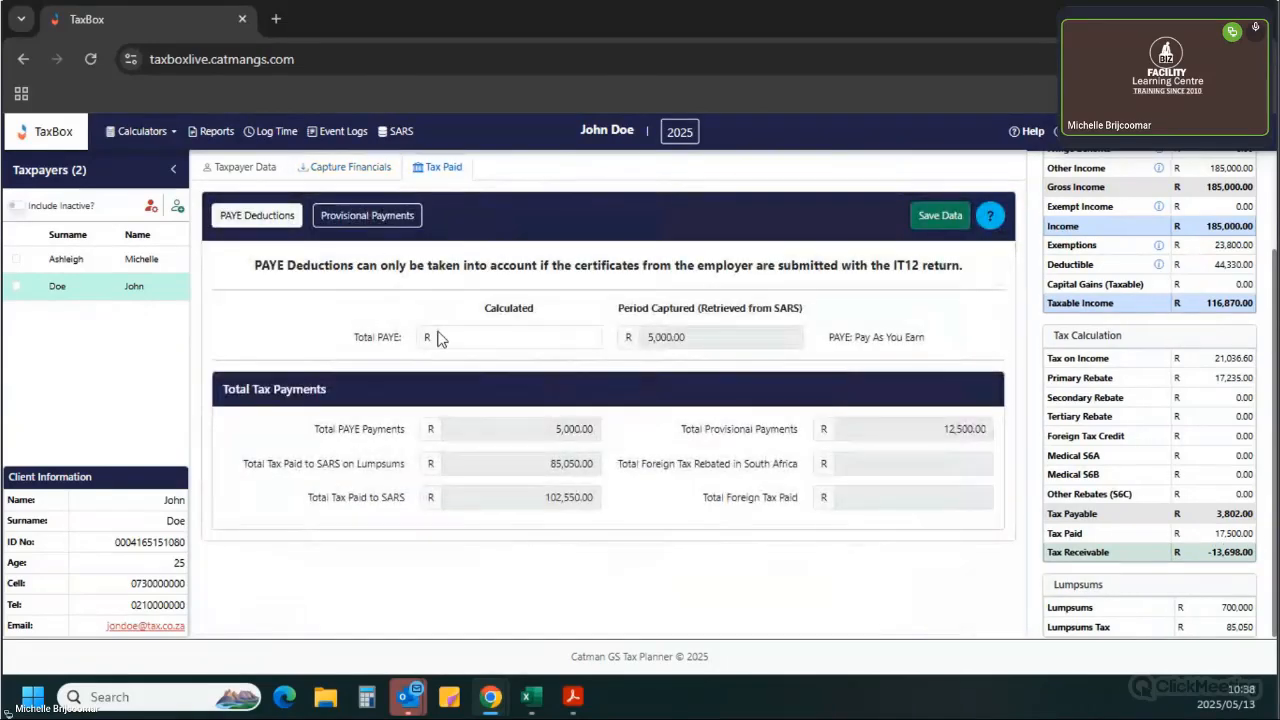
click(519, 340)
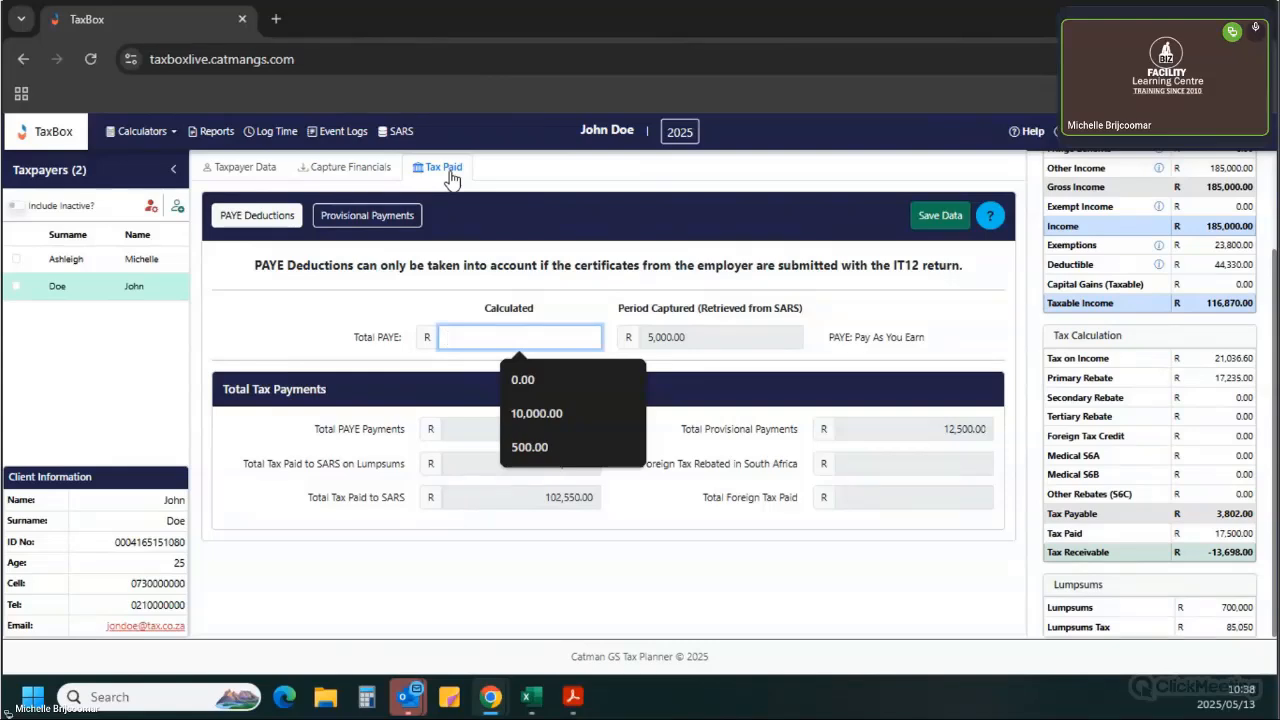
text(5000)
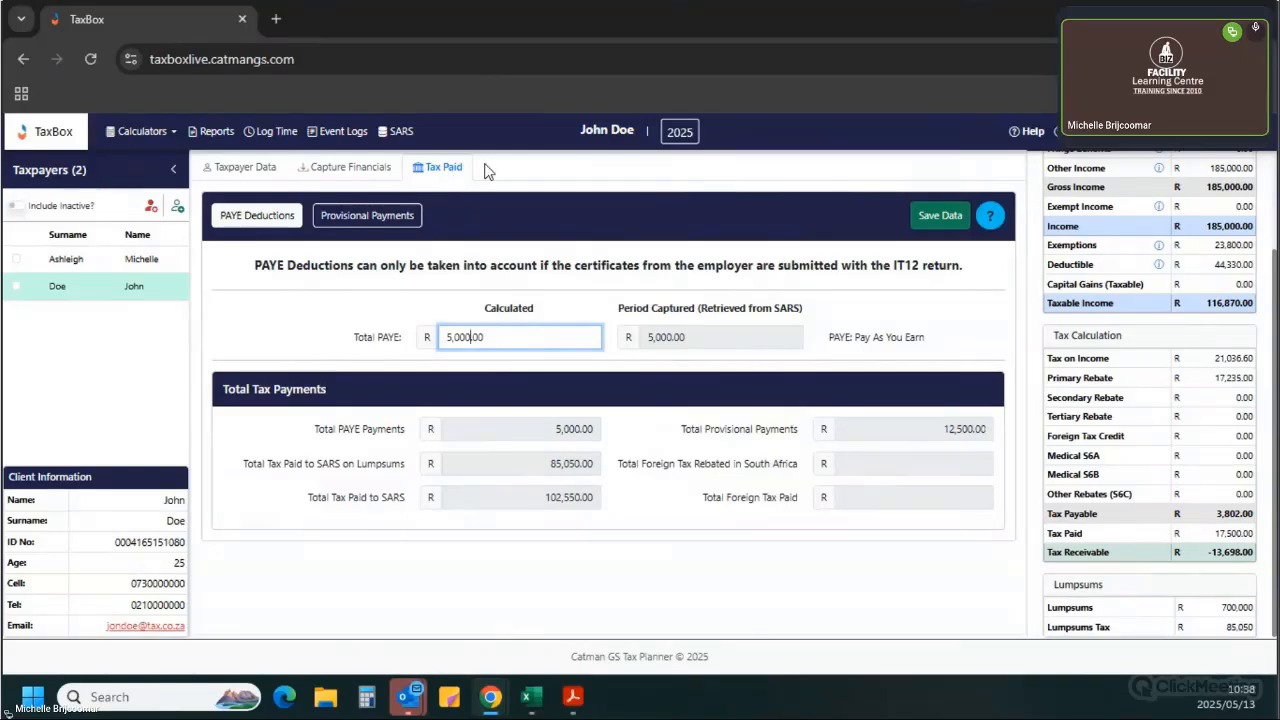
click(627, 355)
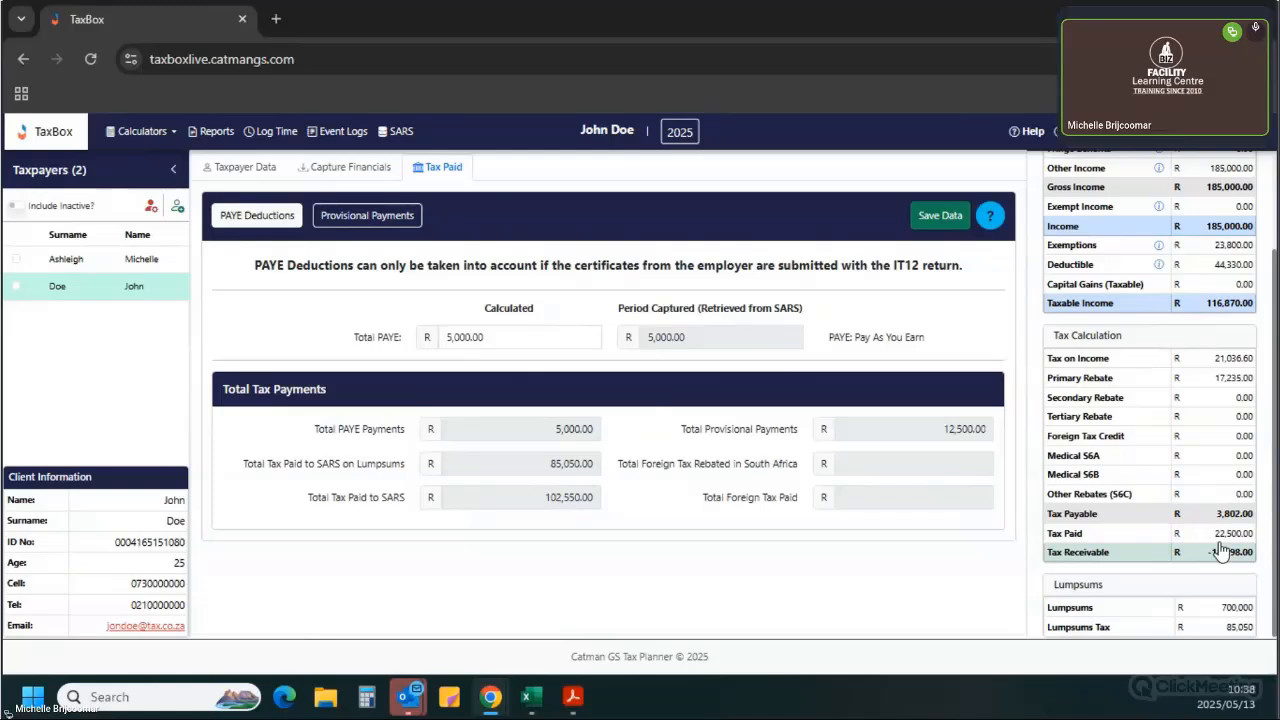
Compare the captured tax entries with the Tax Paid totals and the Total PAYE field.
click(338, 168)
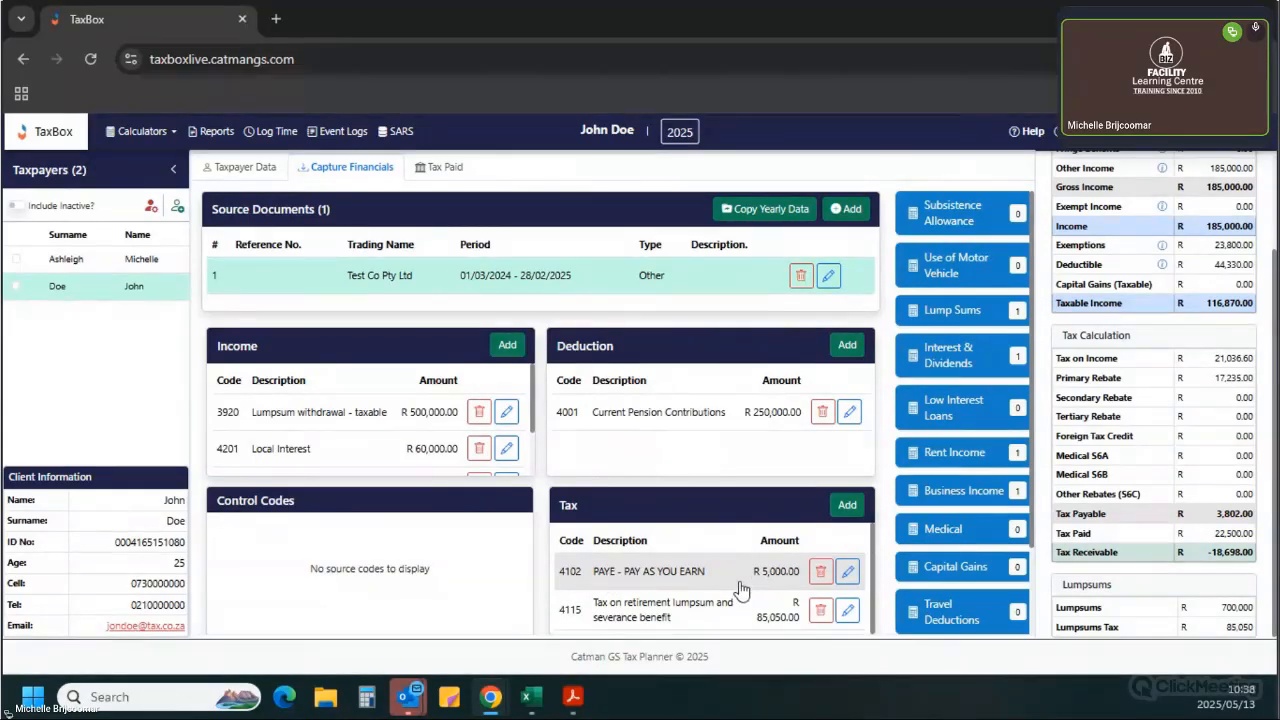
click(433, 176)
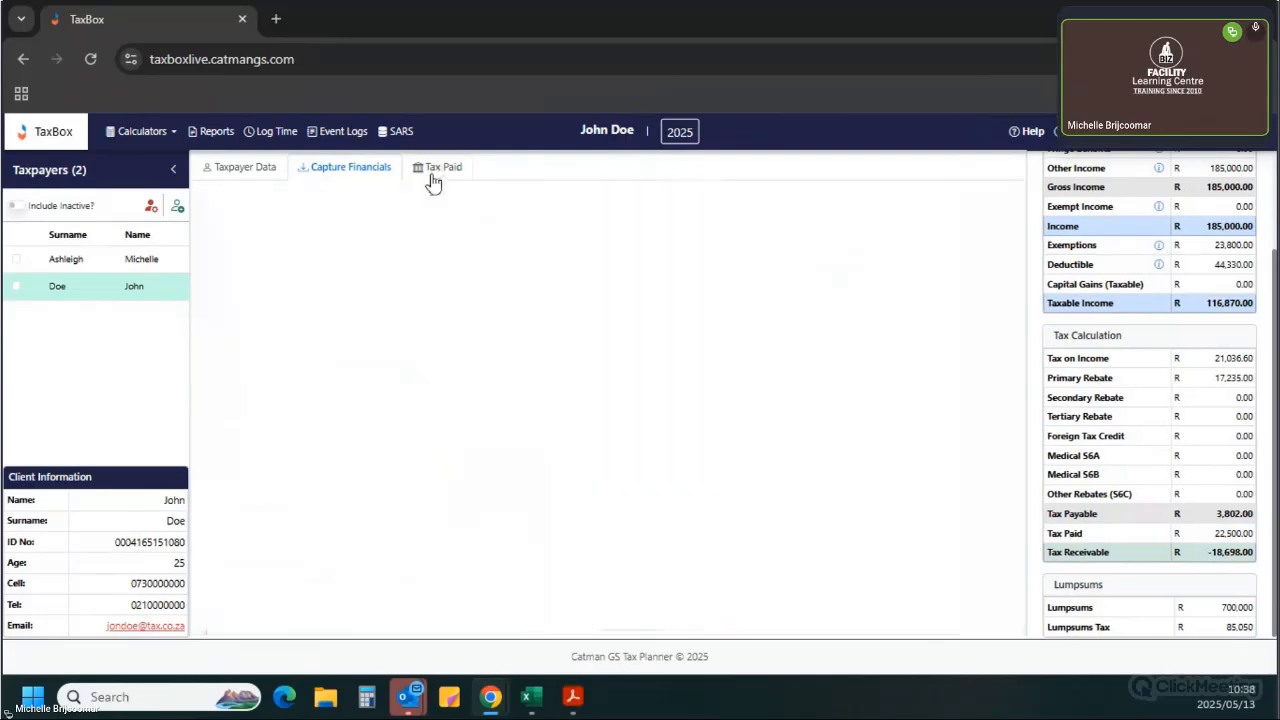
click(502, 340)
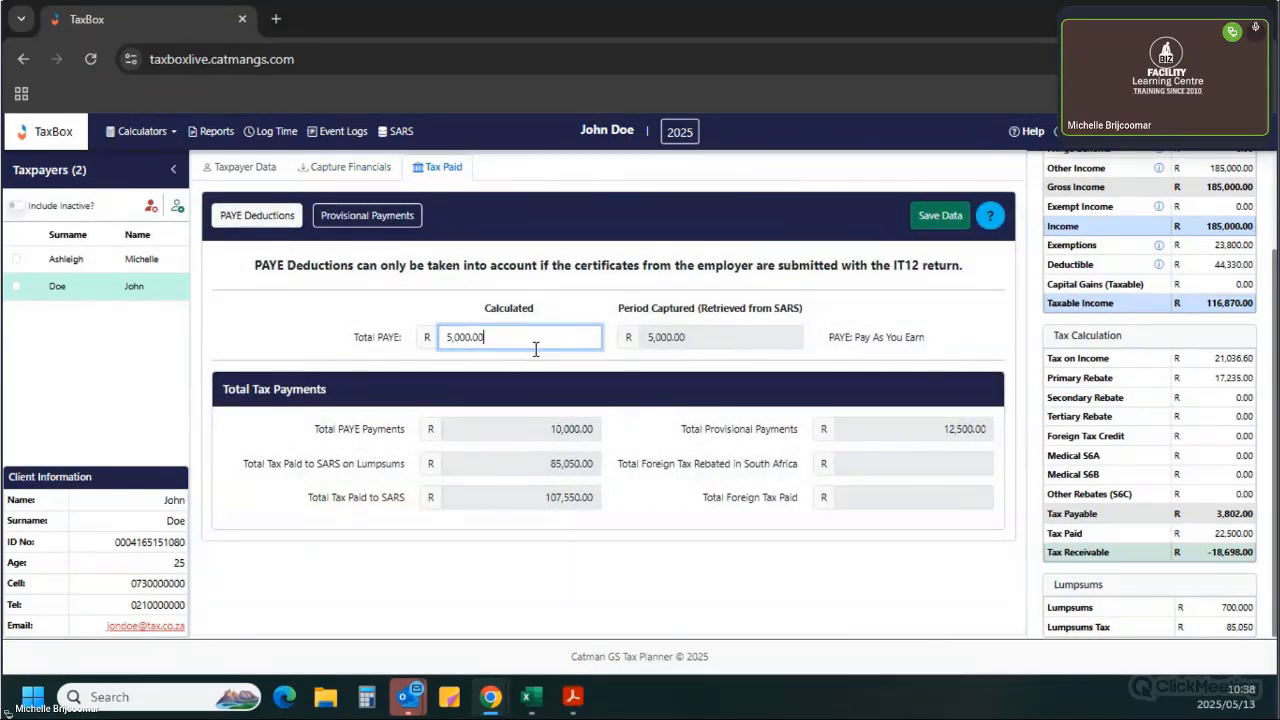
key(Left)
key(Left)
key(Left)
key(BackSpace)
key(BackSpace)
key(BackSpace)
key(BackSpace)
Delete the 4102 PAYE entry from the Tax section of the source document.
click(365, 170)
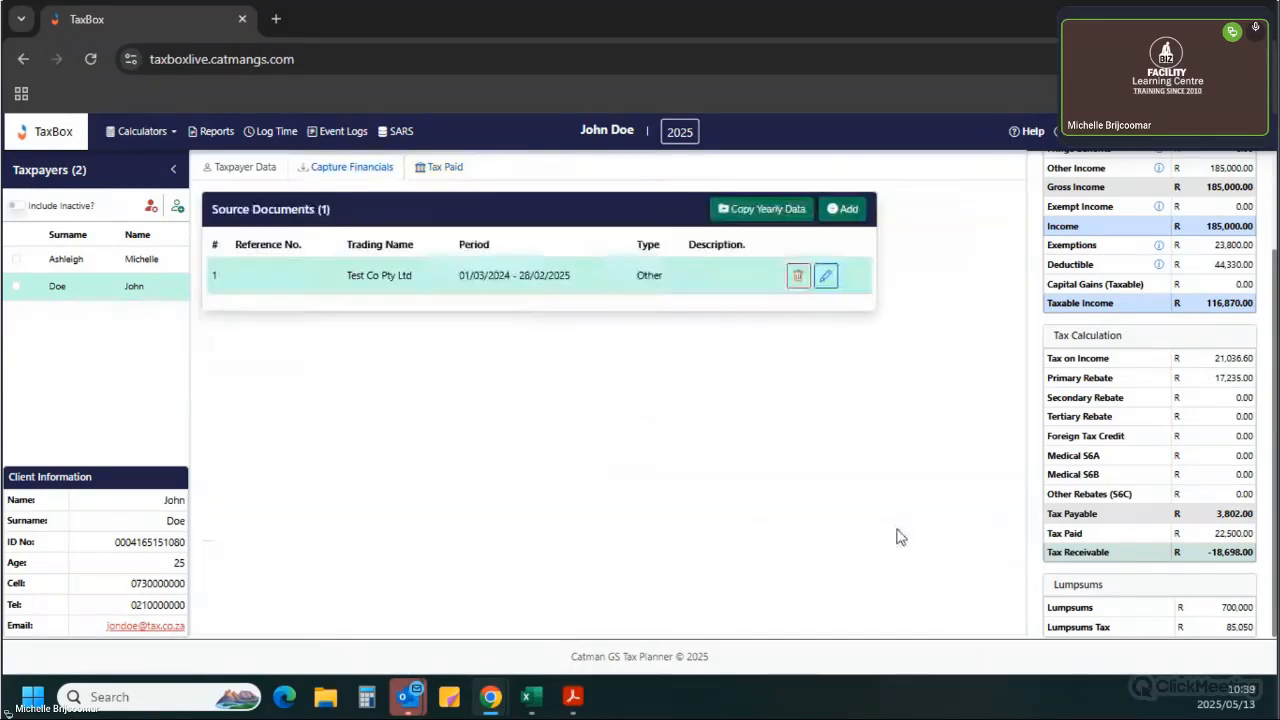
double_click(651, 276)
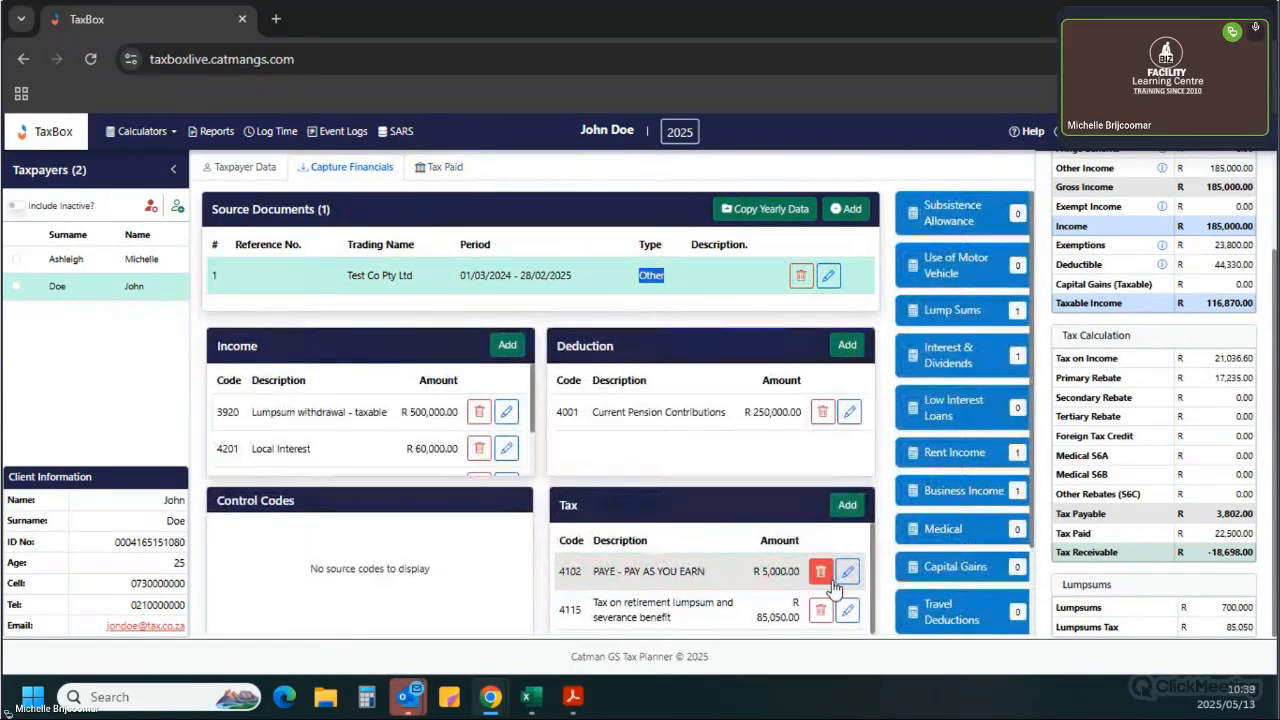
click(828, 578)
click(683, 443)
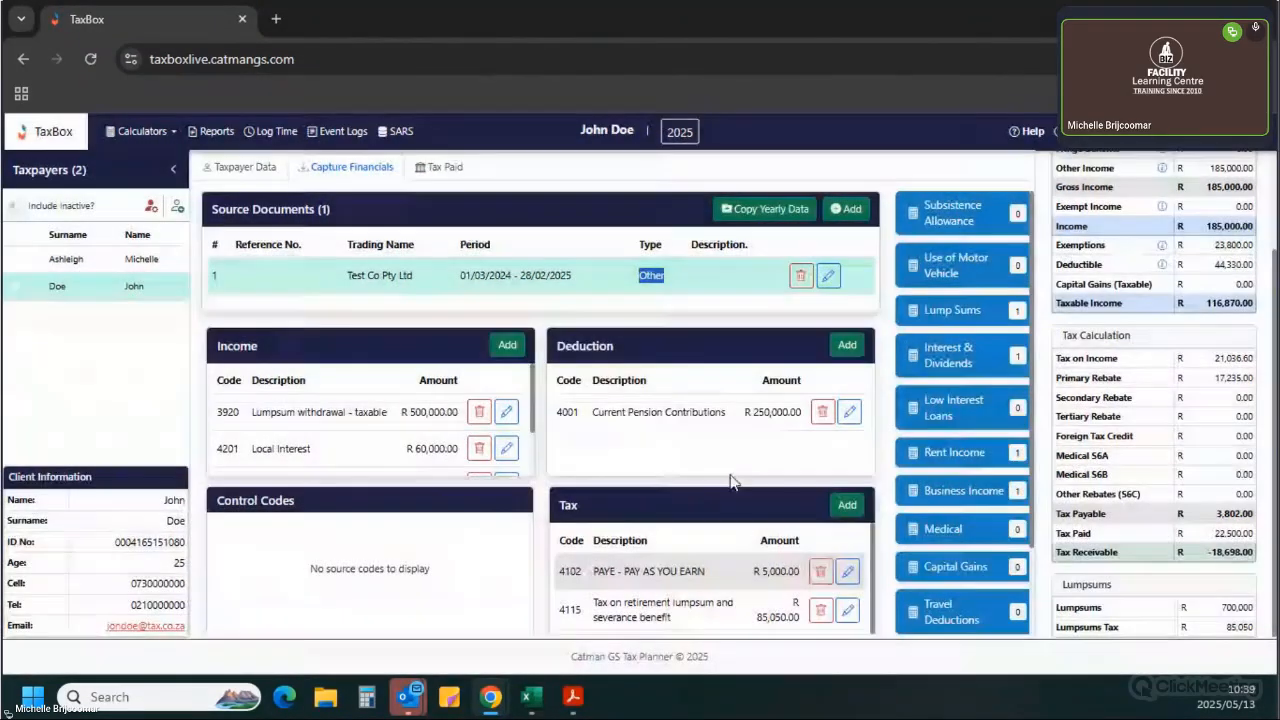
Open the provisional payments and inspect the 2nd IRP6 provisional tax return breakdown.
click(437, 176)
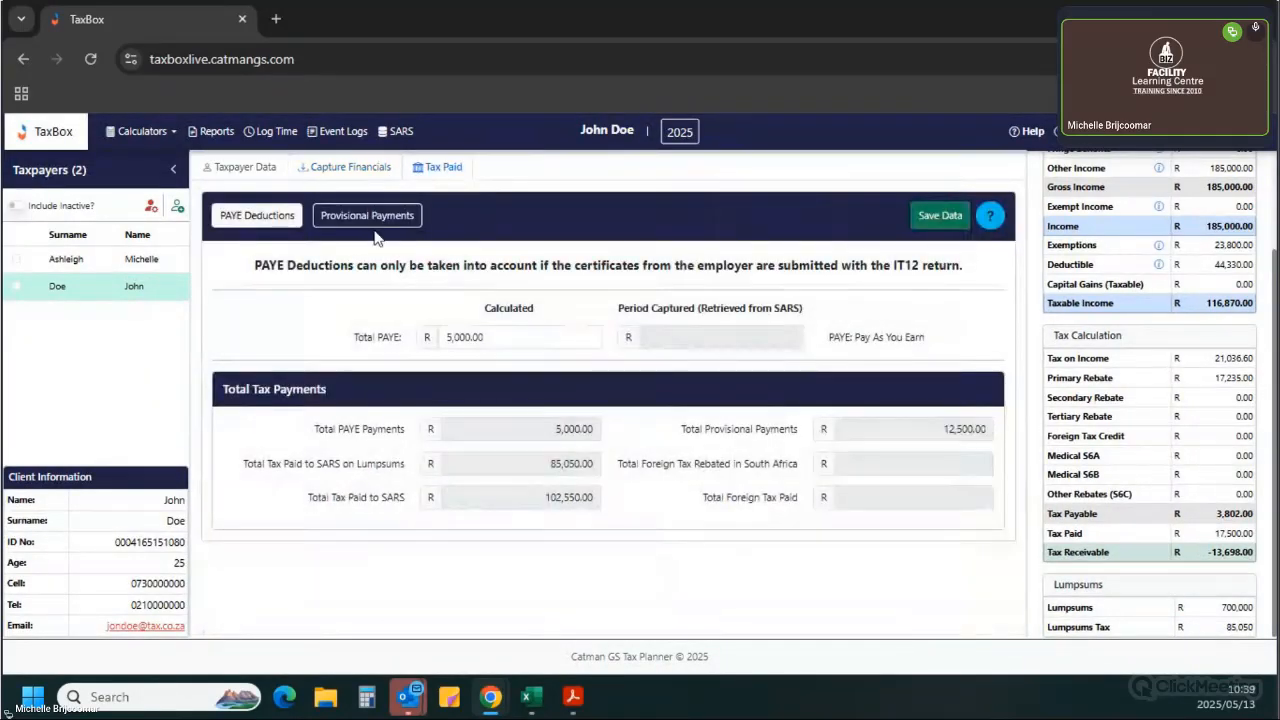
click(372, 220)
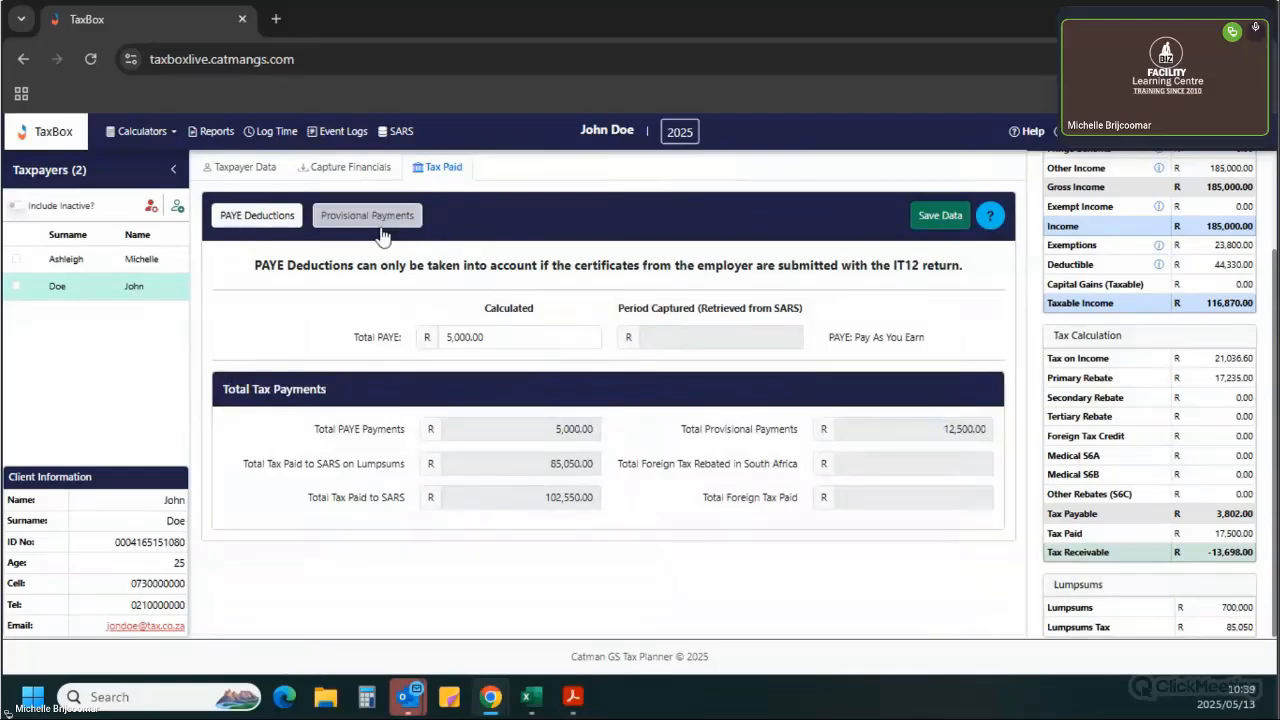
scroll(726, 314, down, 1)
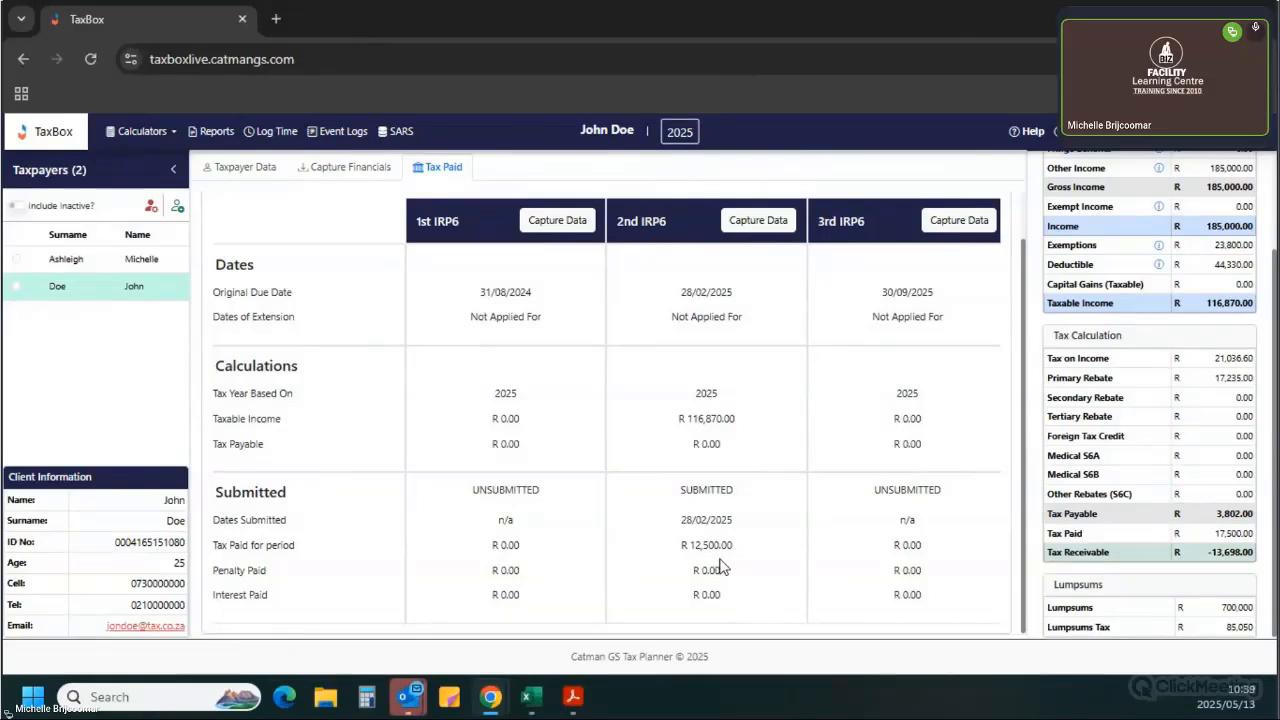
scroll(757, 471, up, 1)
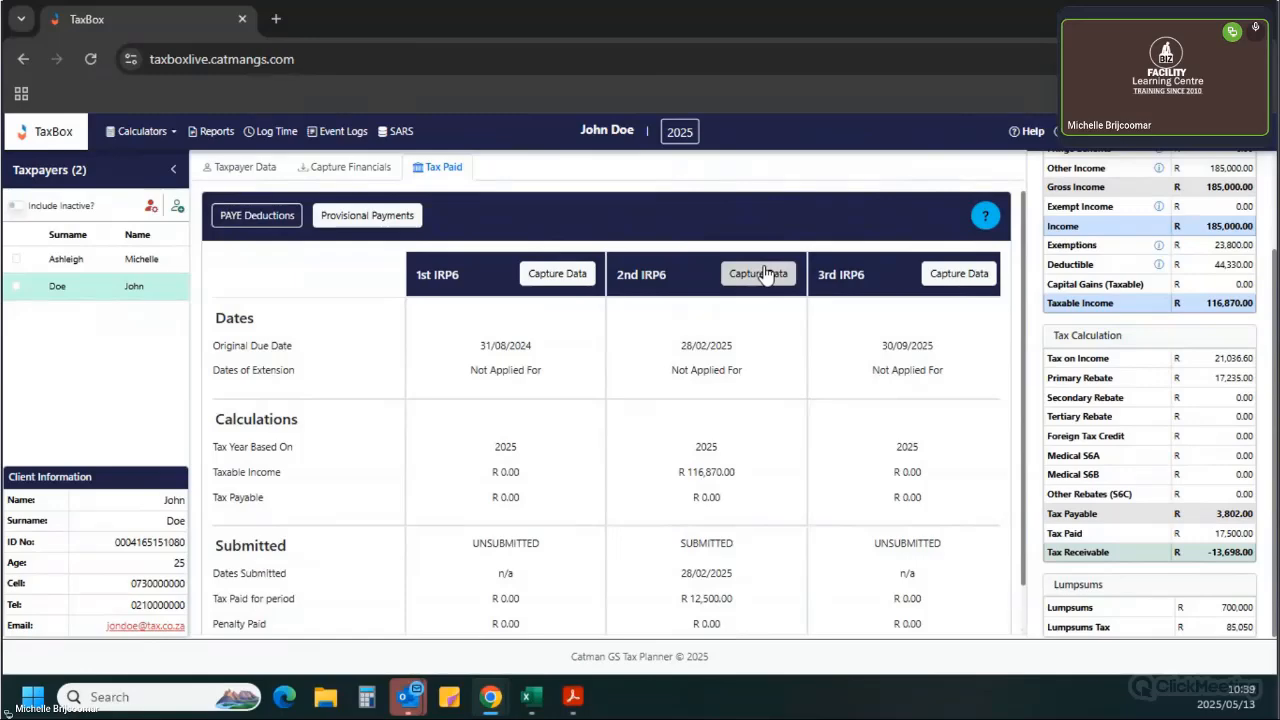
click(762, 273)
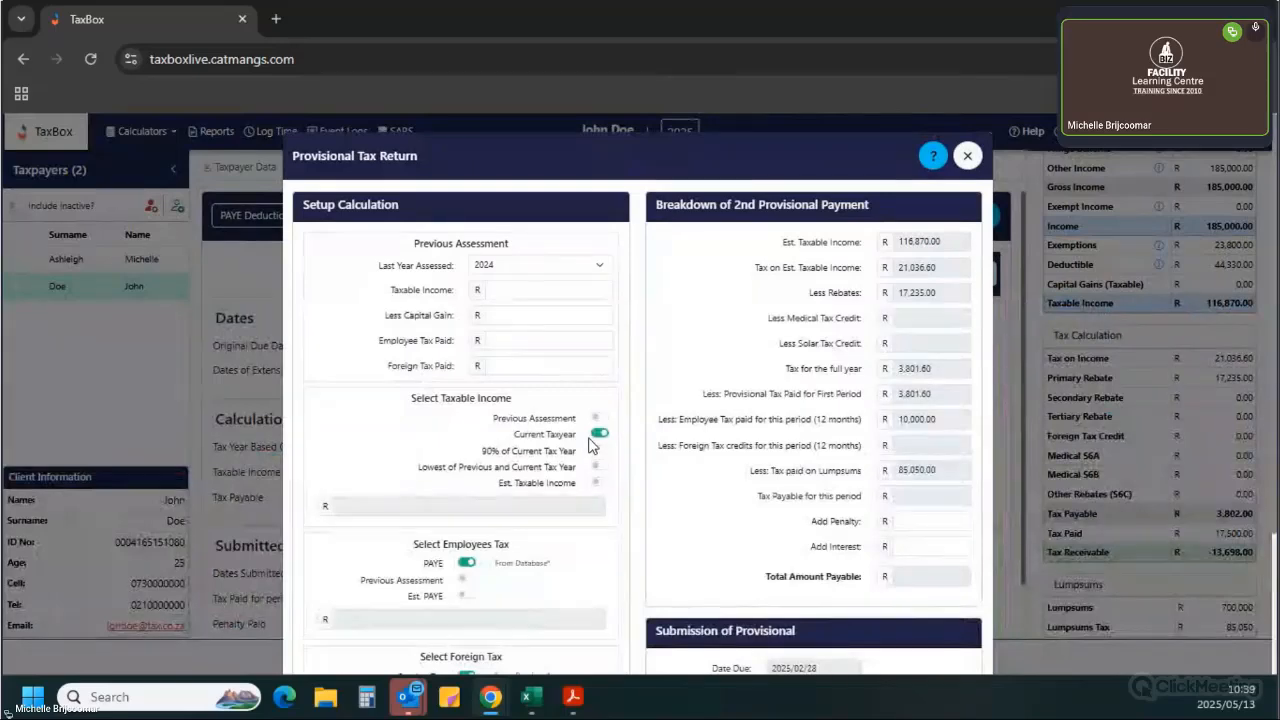
scroll(903, 451, down, 2)
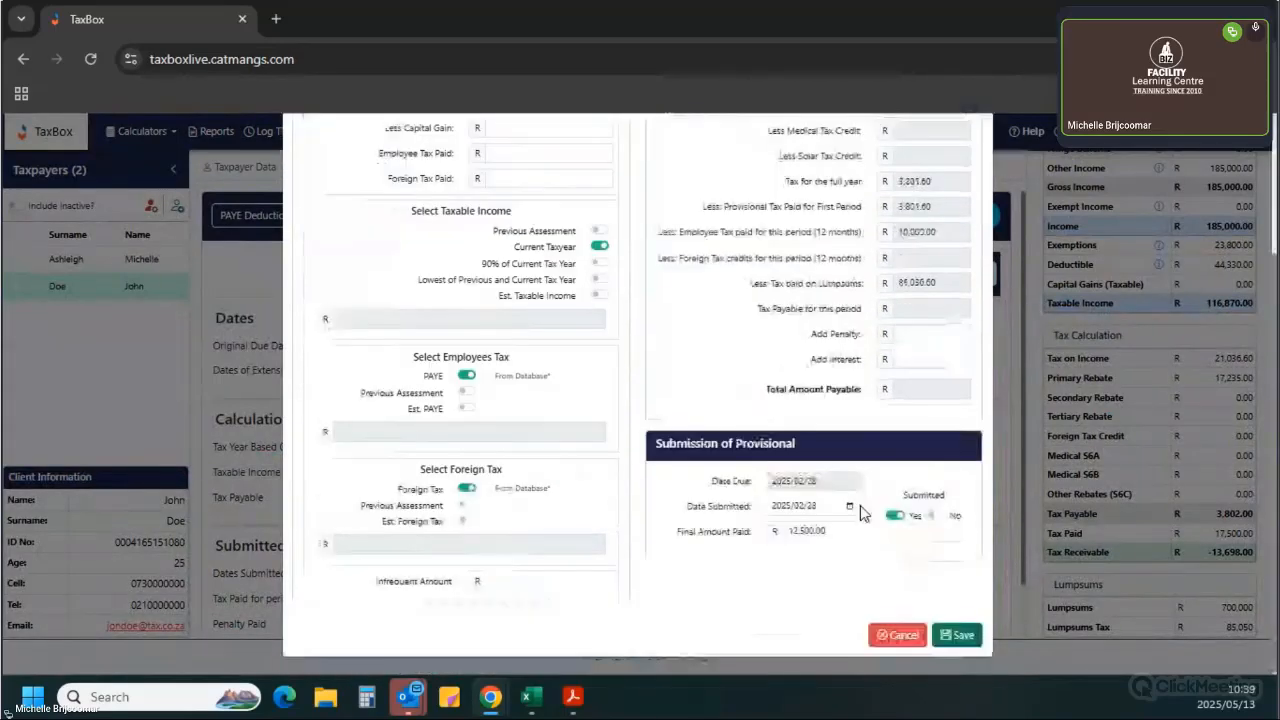
scroll(870, 370, up, 2)
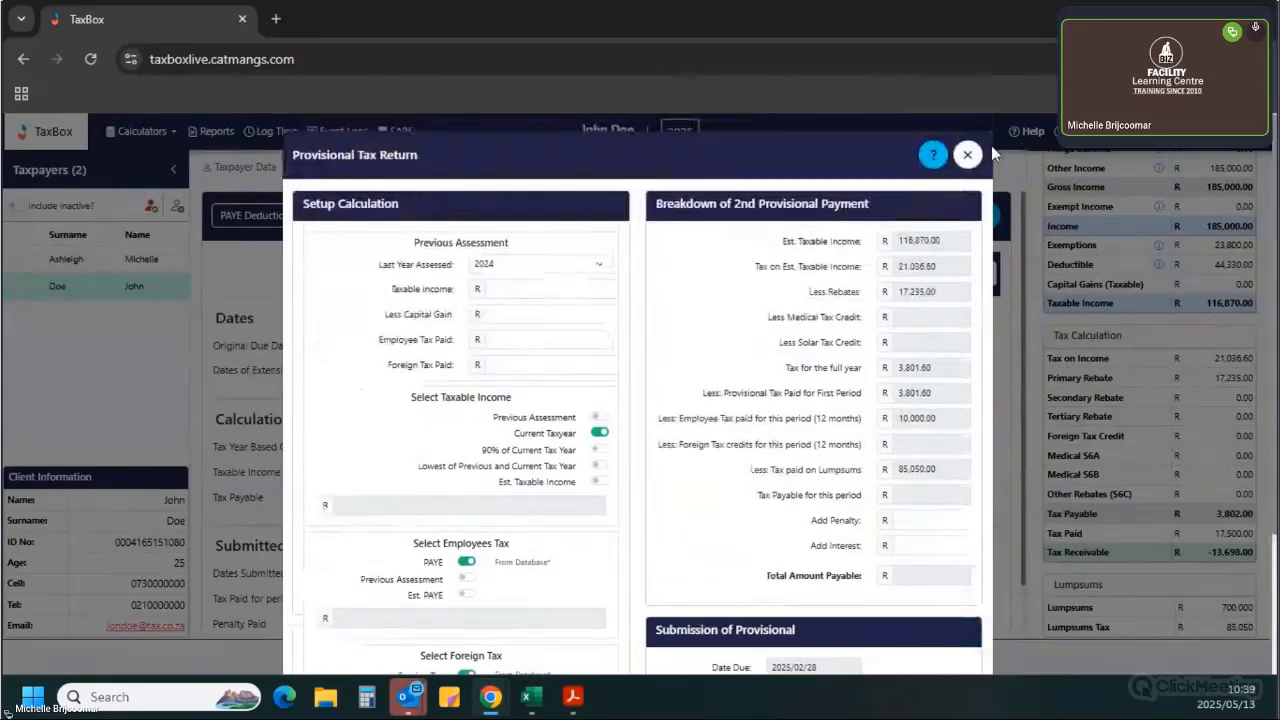
click(969, 148)
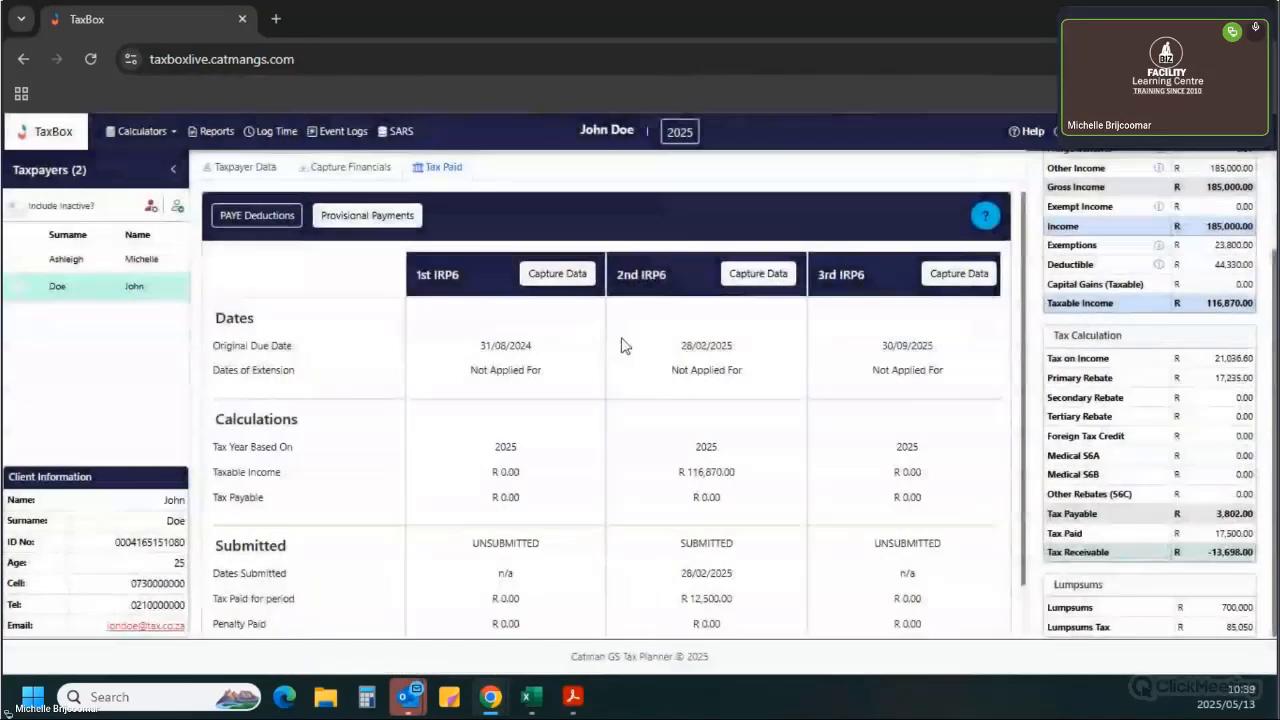
Set the final amount paid for the 2nd IRP6 provisional payment to 15,000 and save it.
click(760, 275)
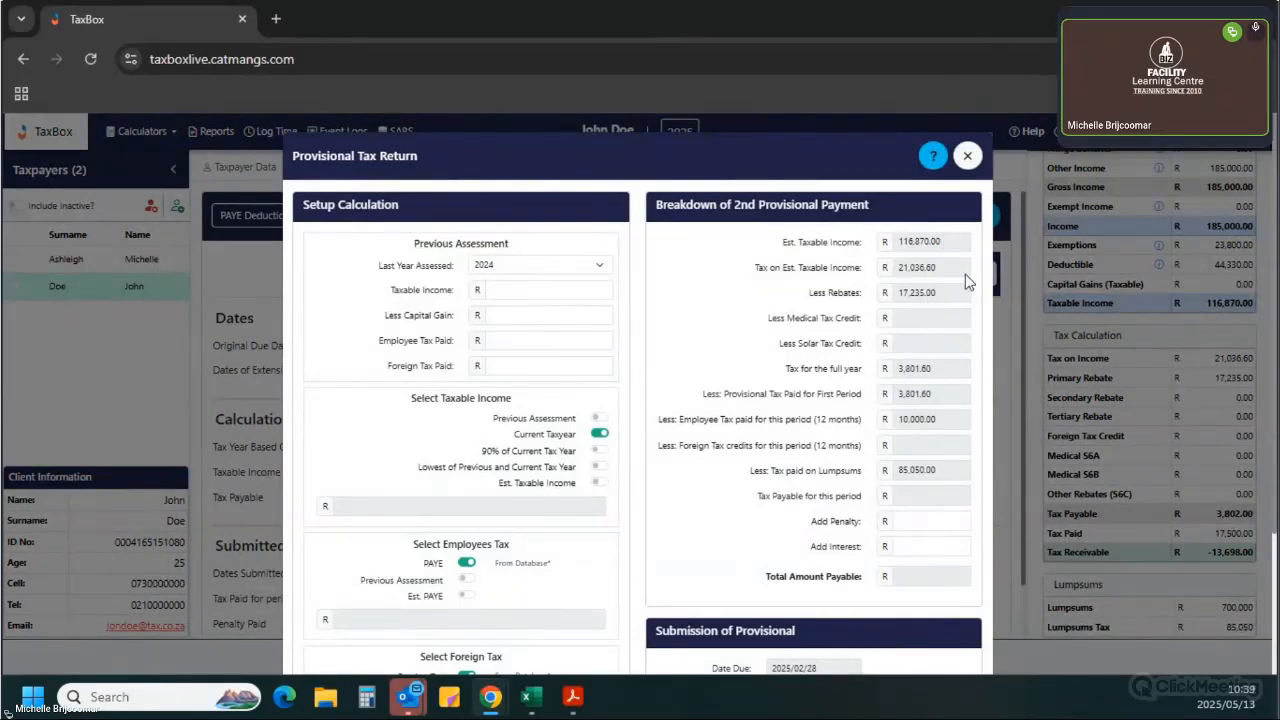
scroll(800, 325, down, 1)
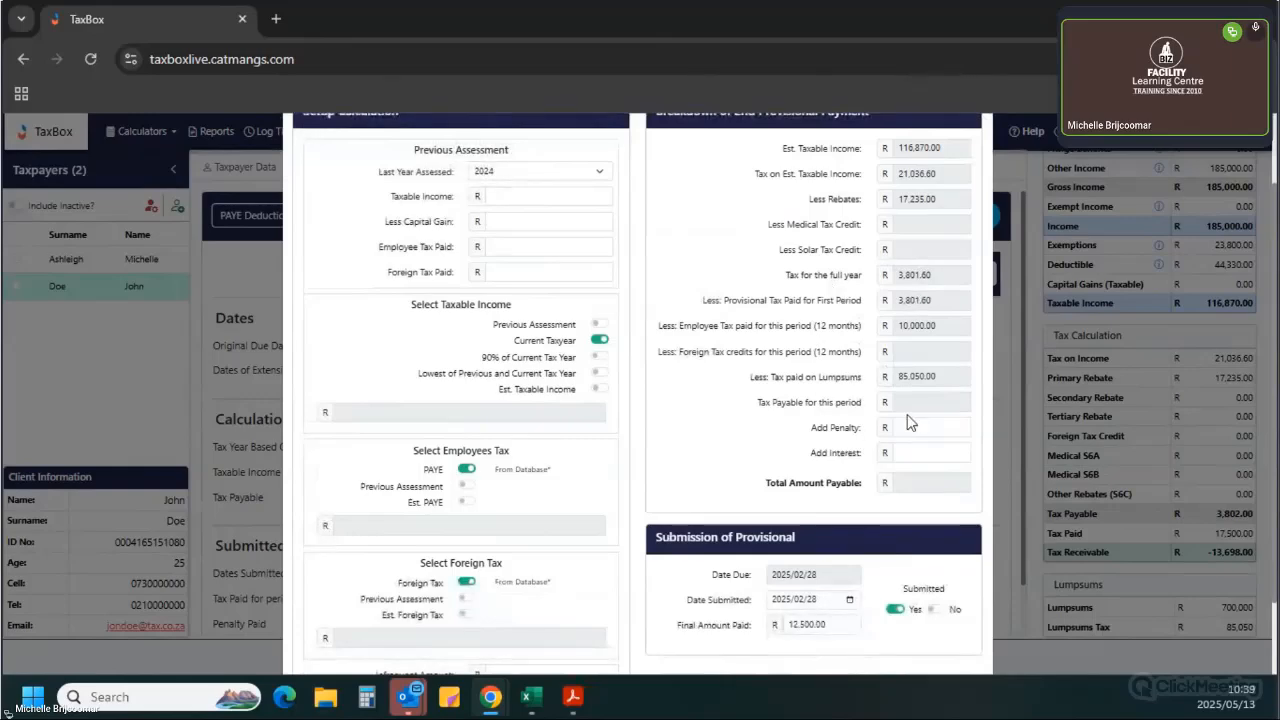
scroll(855, 492, down, 1)
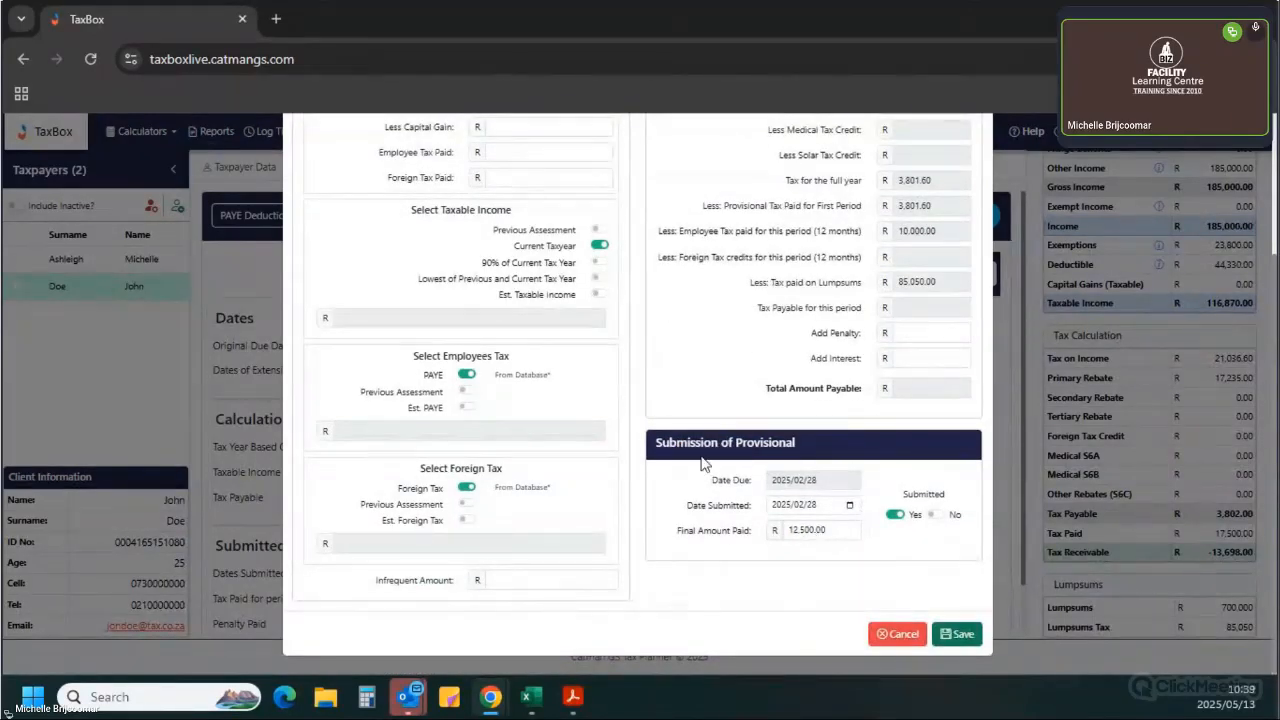
double_click(822, 529)
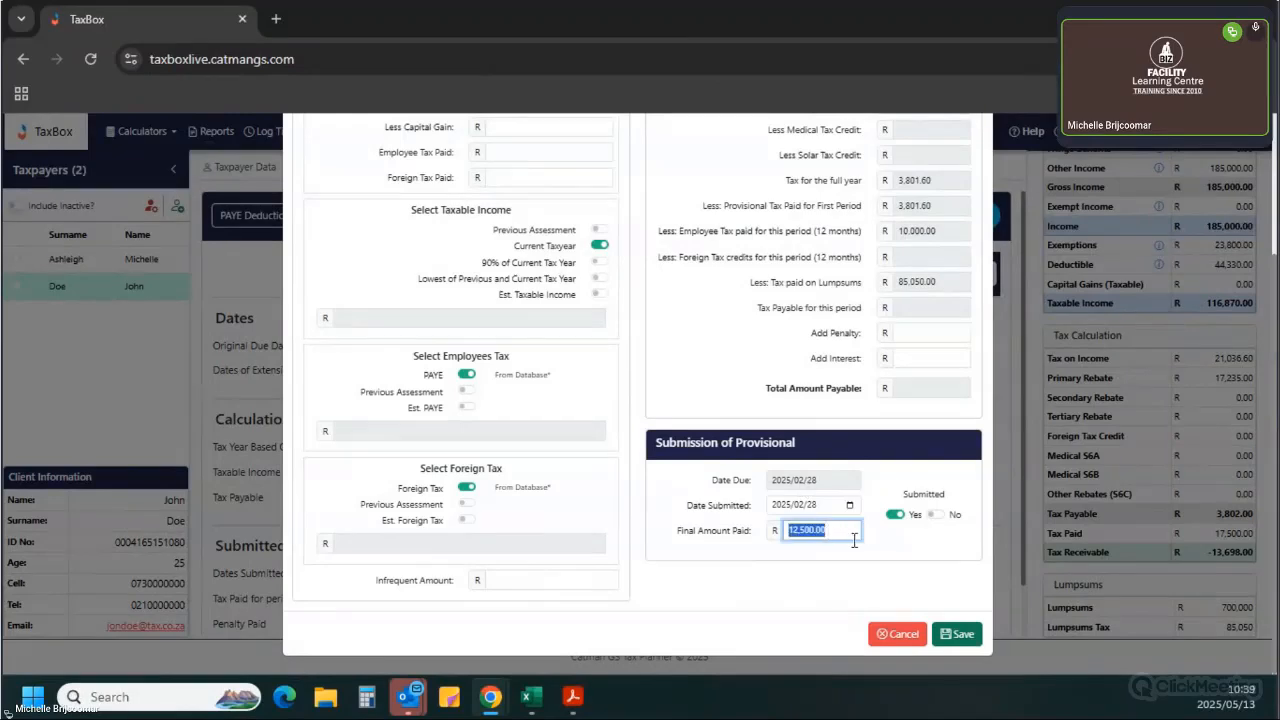
text(15000)
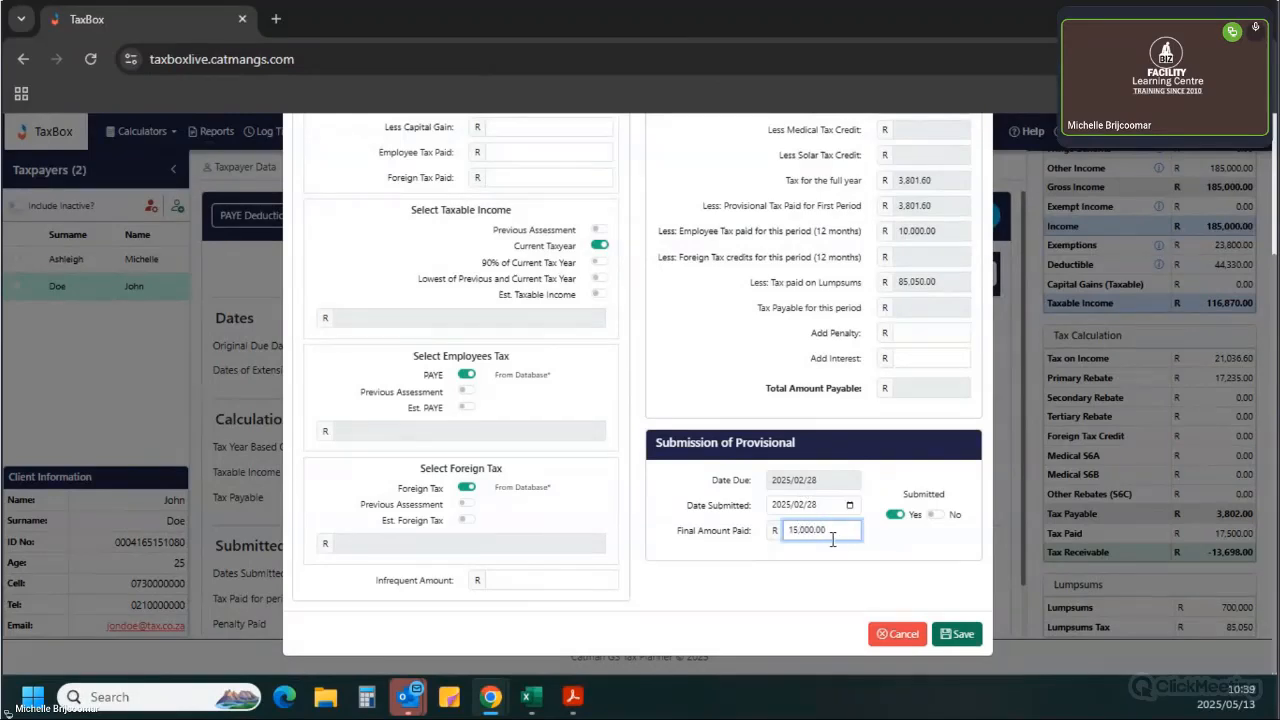
click(962, 633)
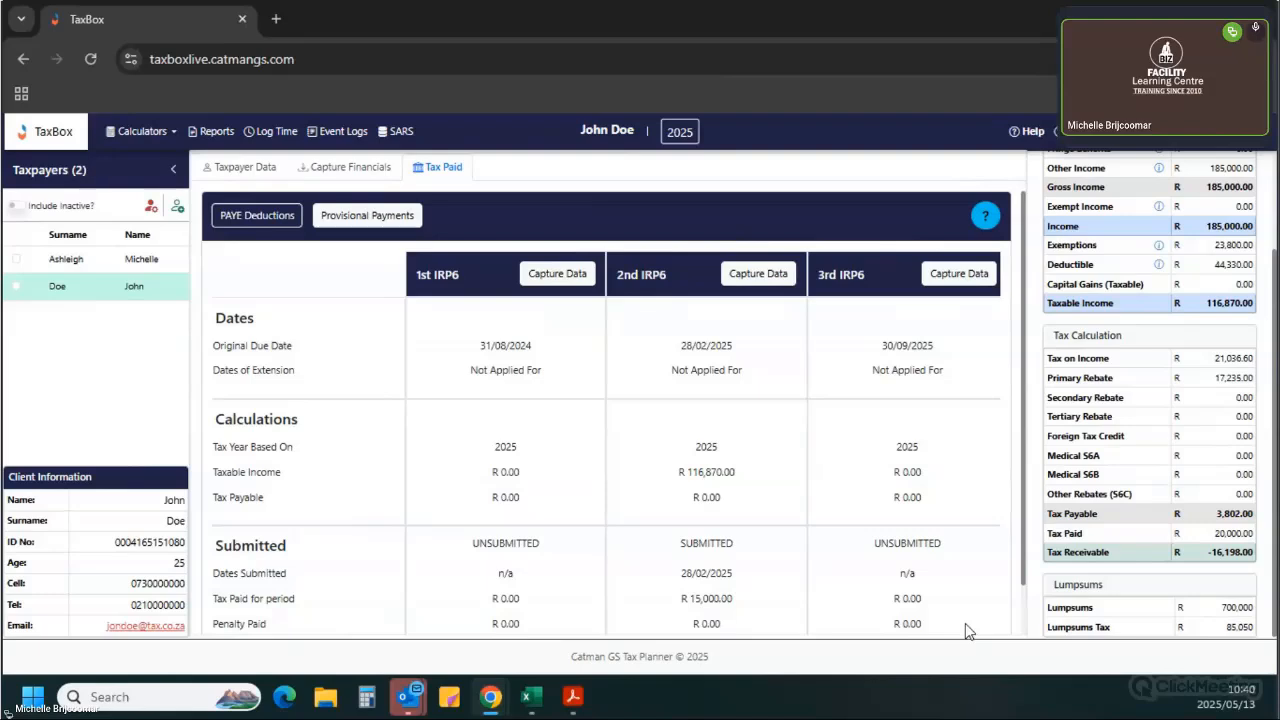
Clear the calculated Total PAYE on the Tax Paid tab to zero and save the data.
click(341, 178)
double_click(550, 267)
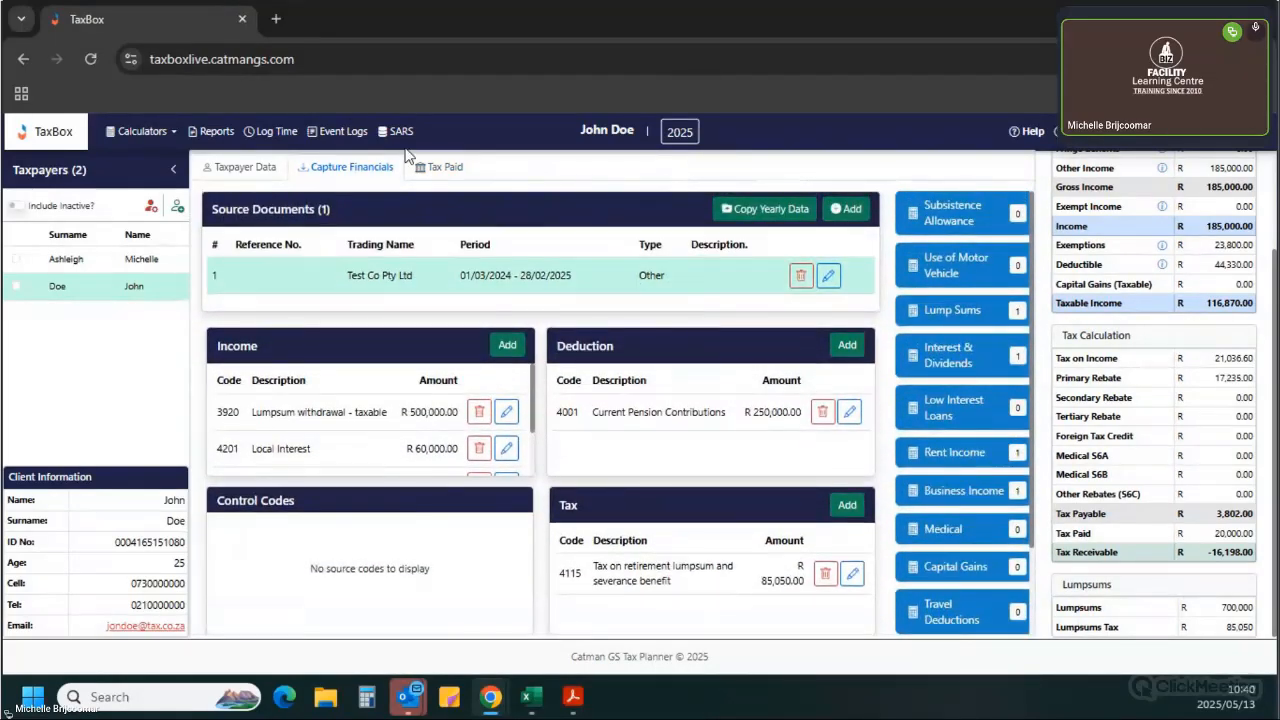
click(420, 168)
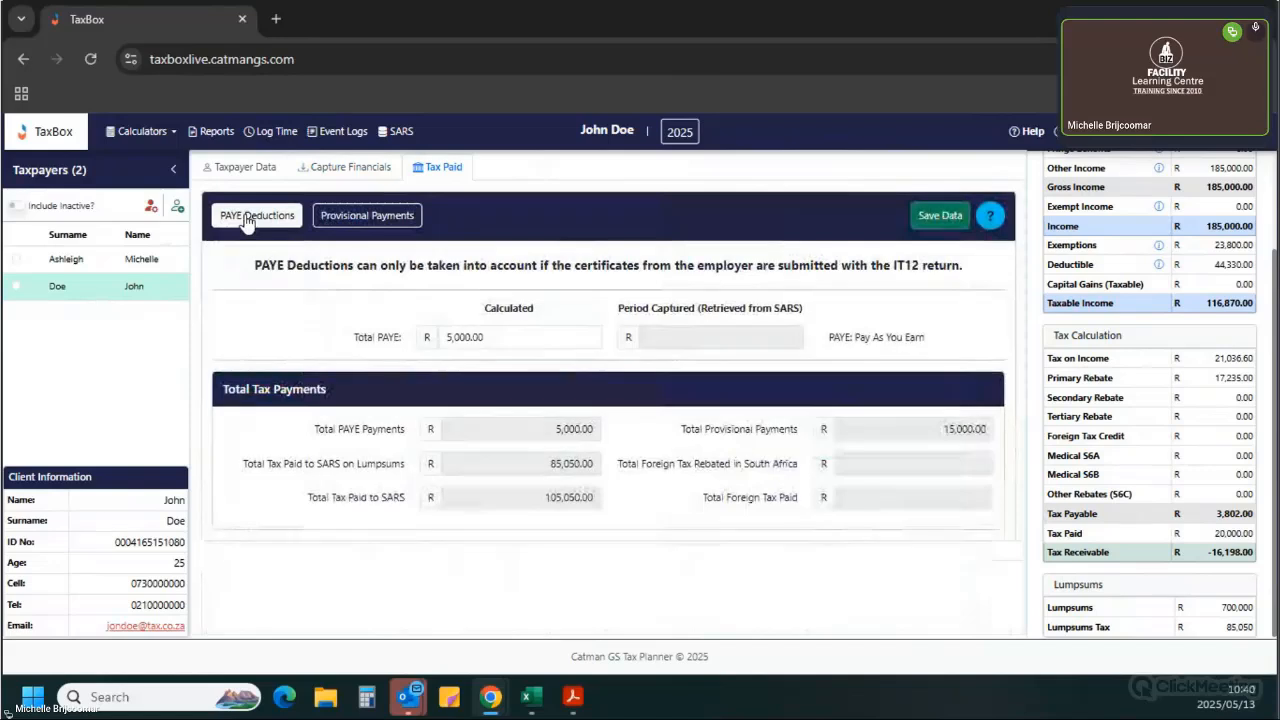
click(470, 338)
double_click(470, 338)
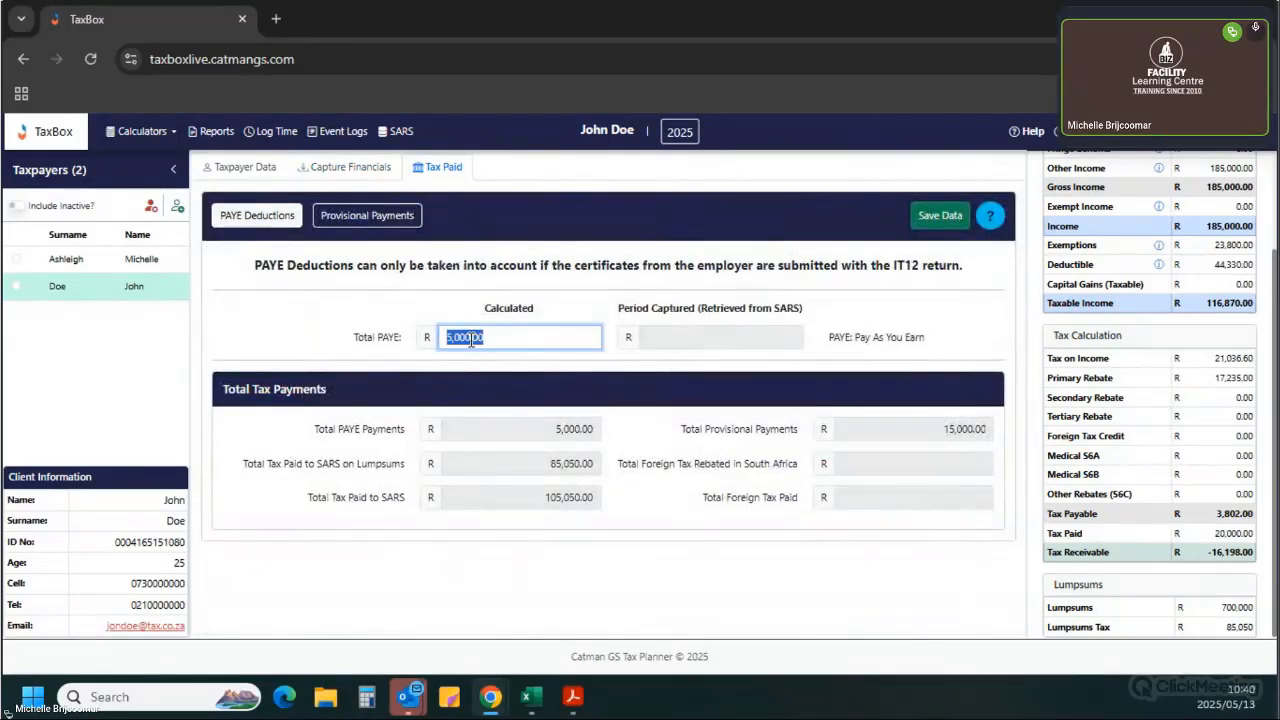
key(BackSpace)
click(918, 224)
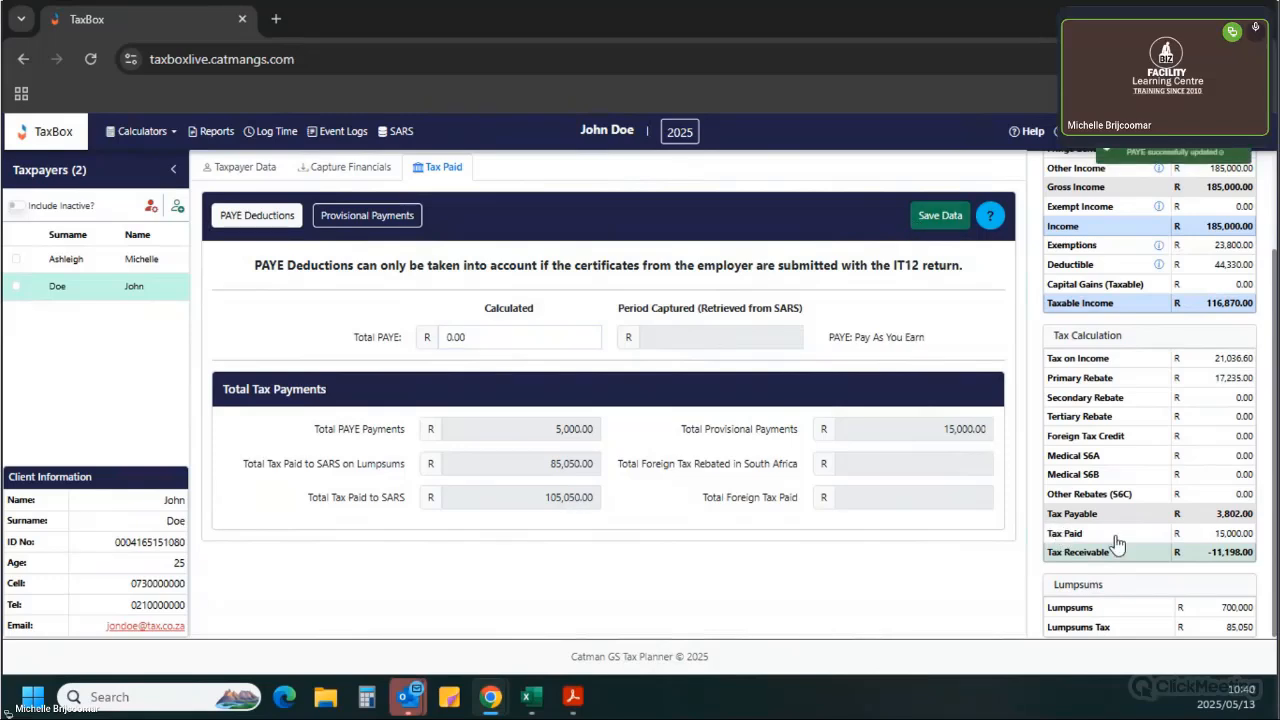
Try to copy yearly data from a previous year into the 2025 source documents.
double_click(1232, 533)
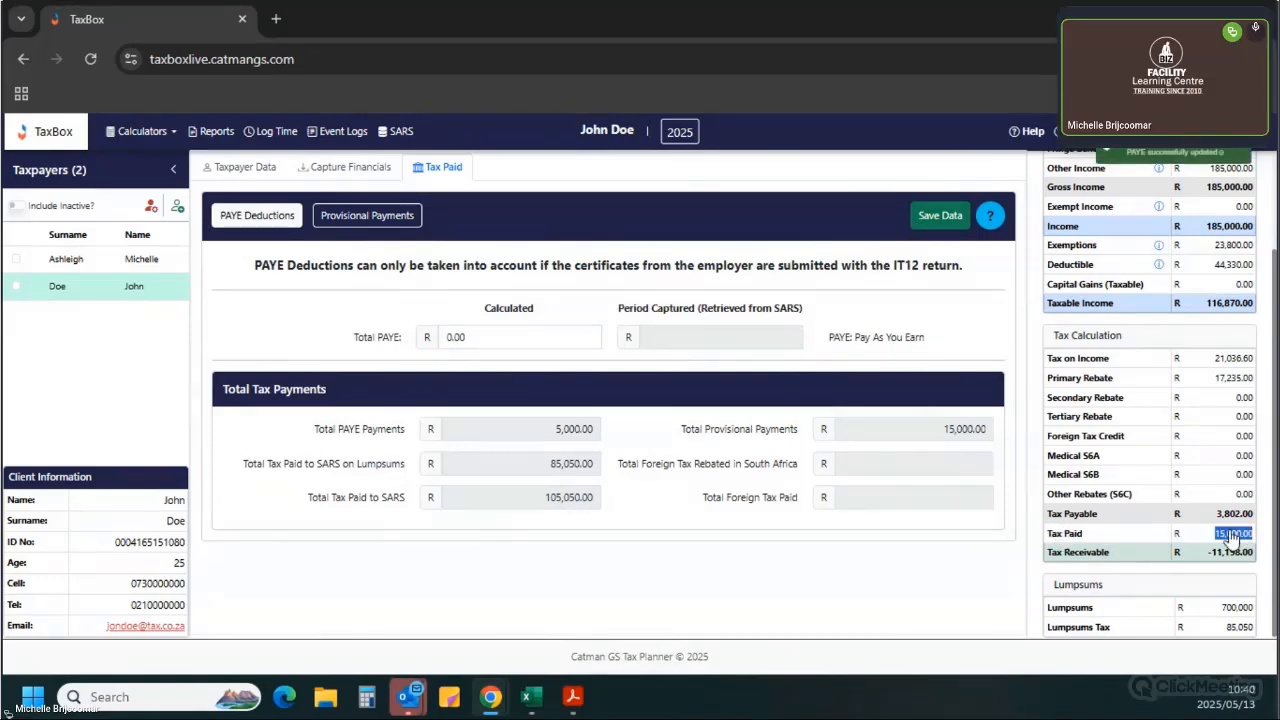
click(343, 171)
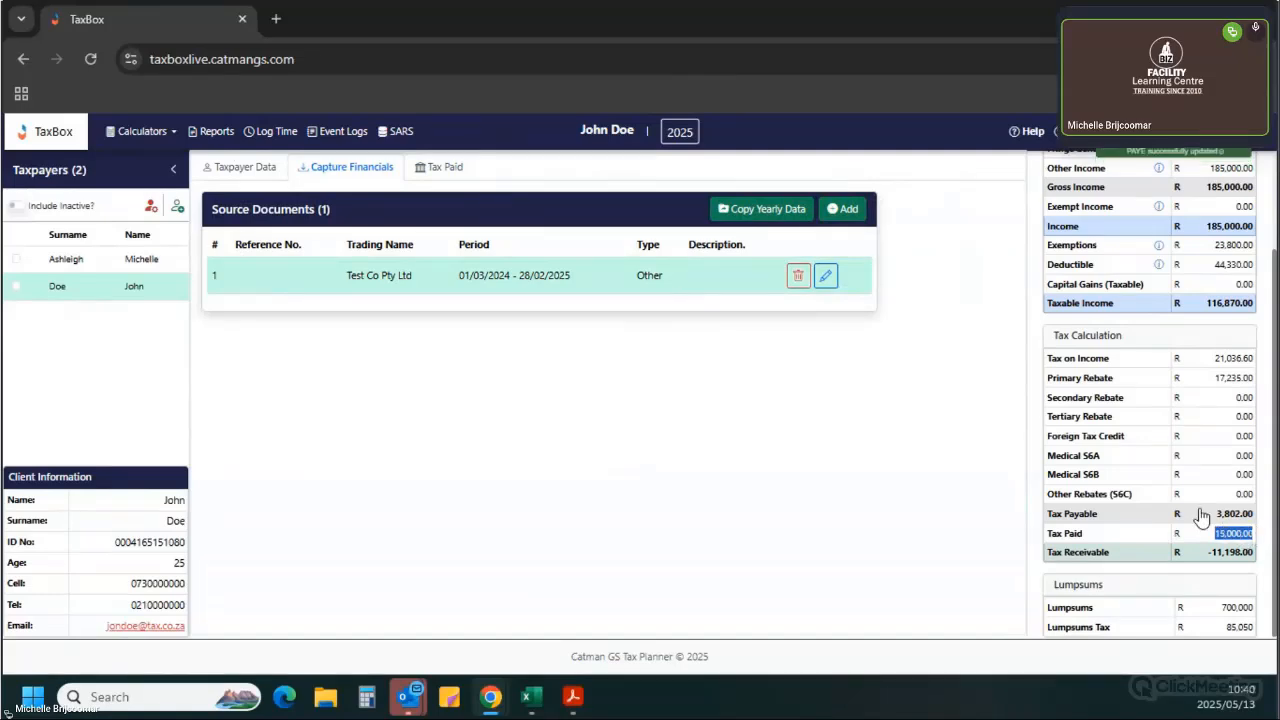
click(712, 288)
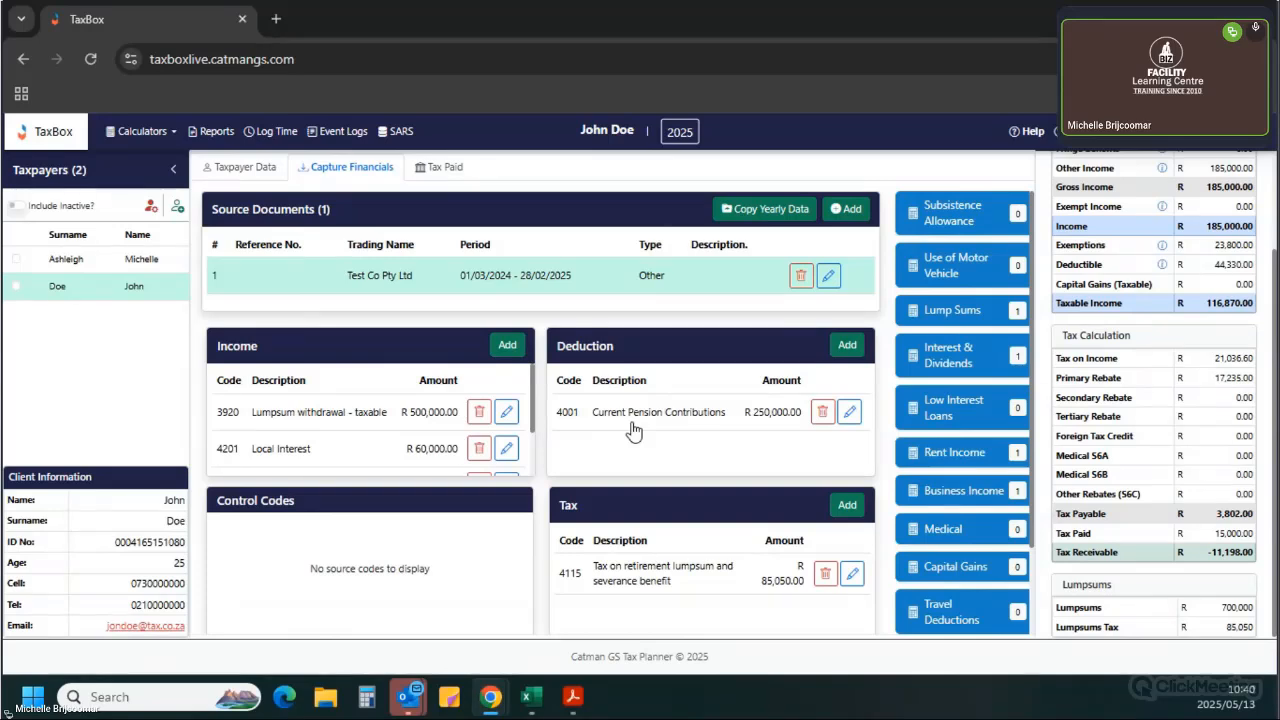
click(772, 214)
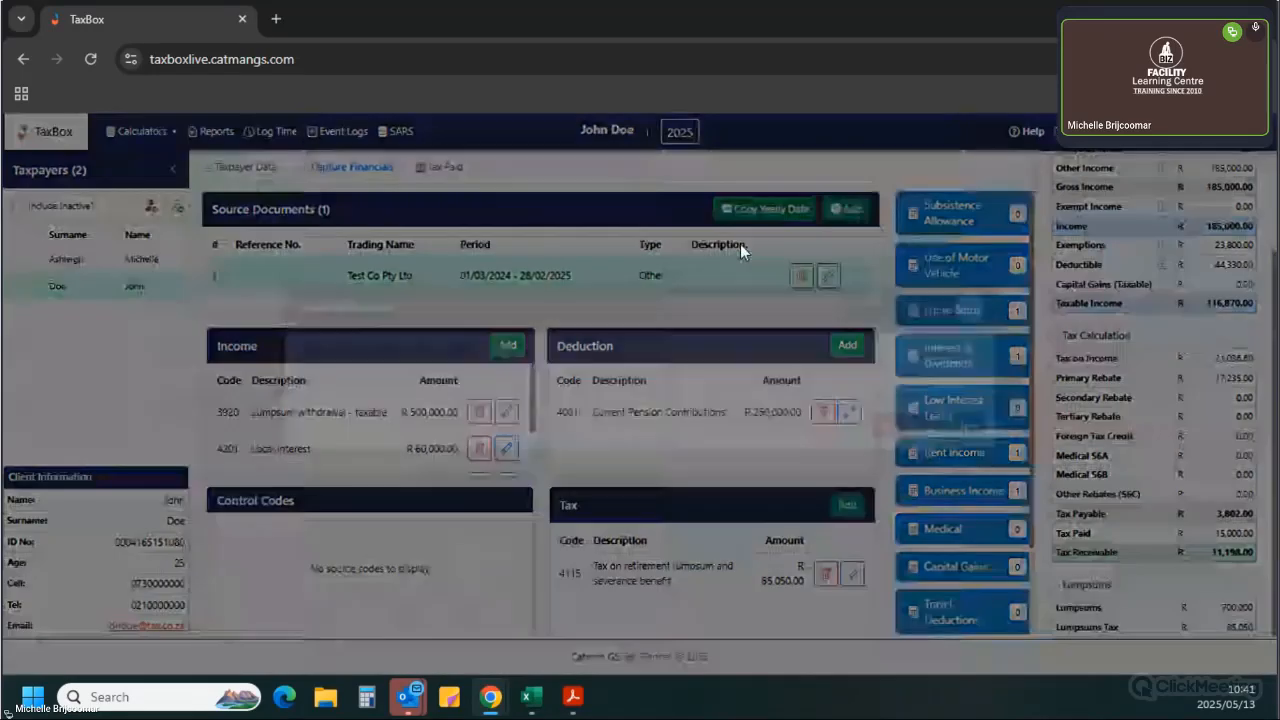
click(562, 408)
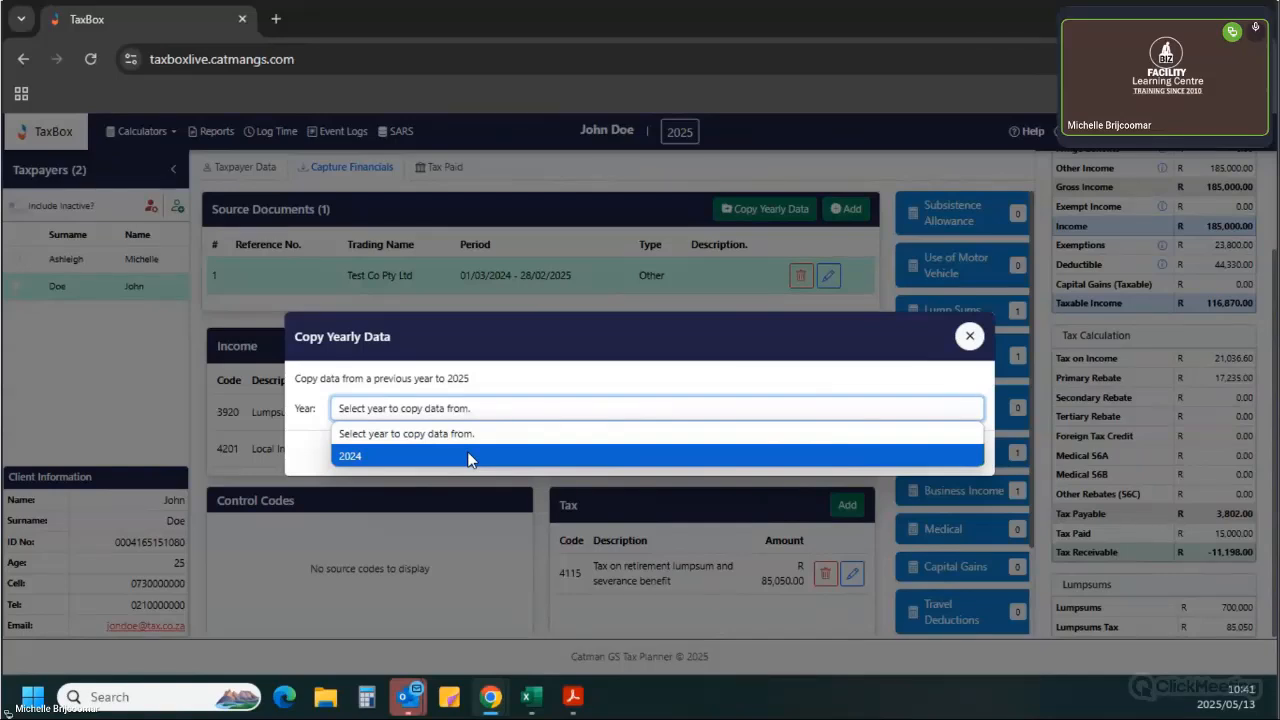
click(598, 388)
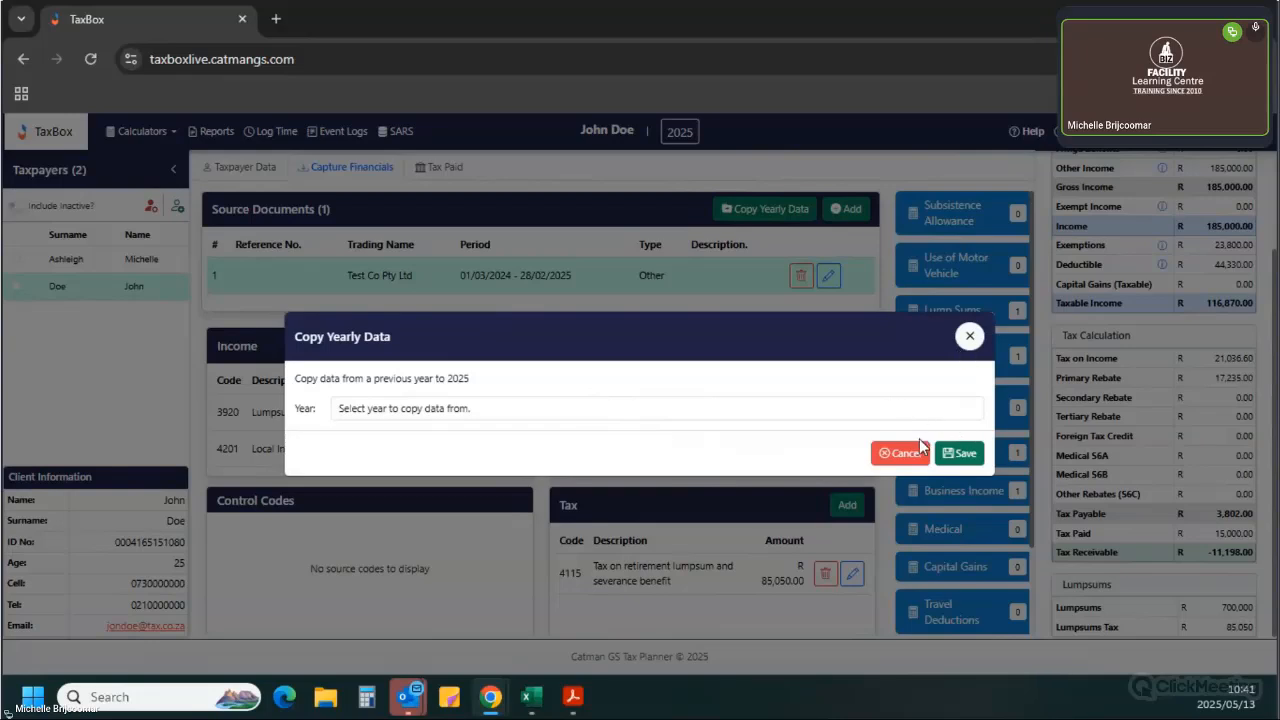
click(978, 456)
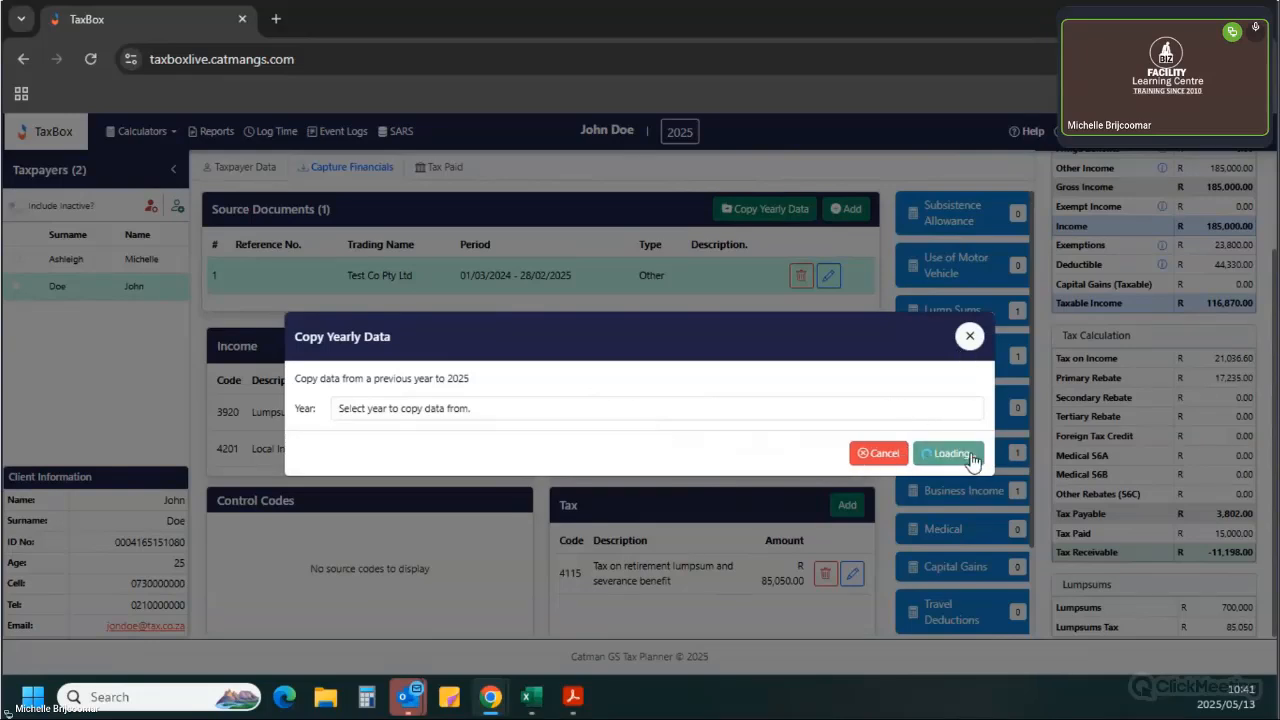
click(969, 338)
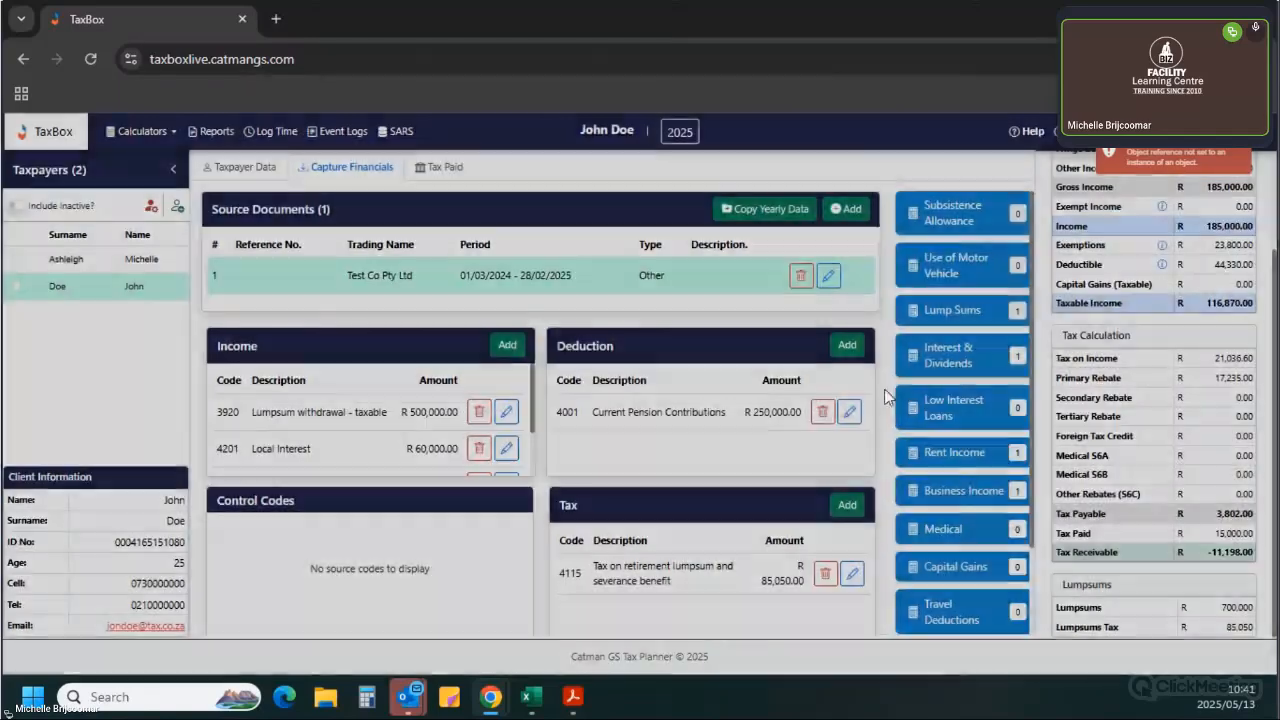
Review the income entries listed for the source document.
scroll(617, 428, down, 2)
scroll(600, 390, up, 2)
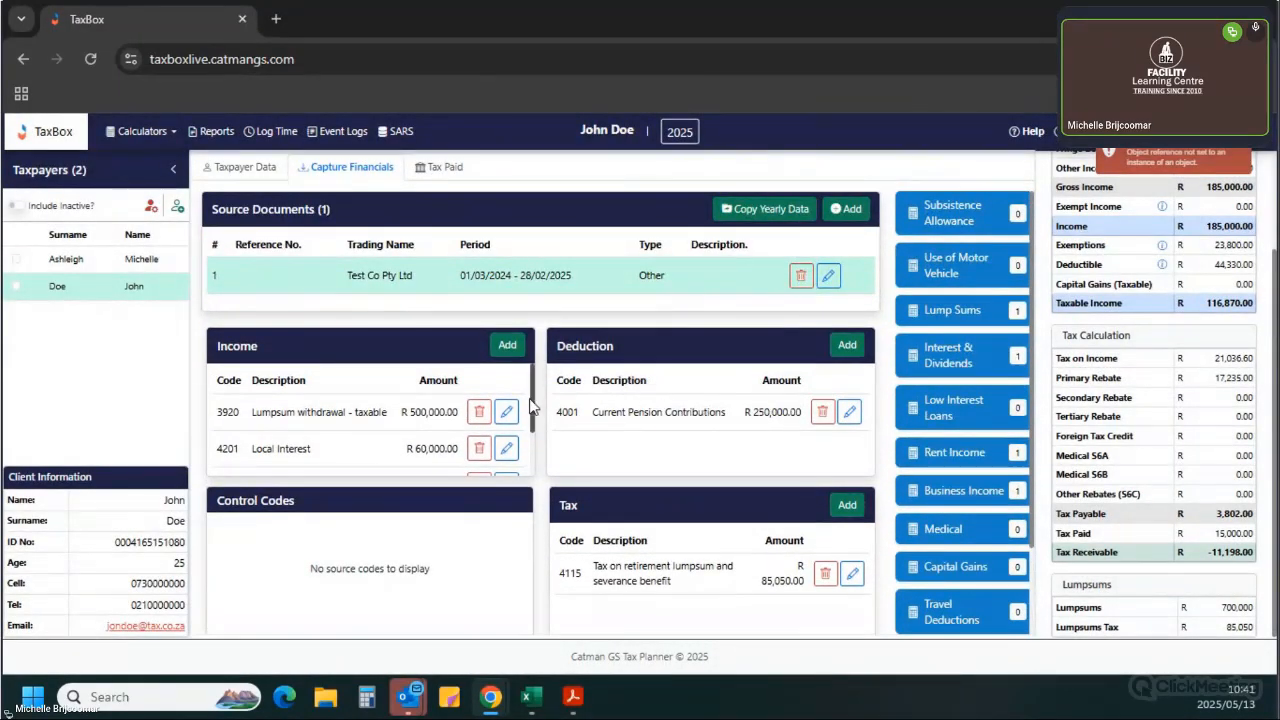
scroll(532, 418, down, 2)
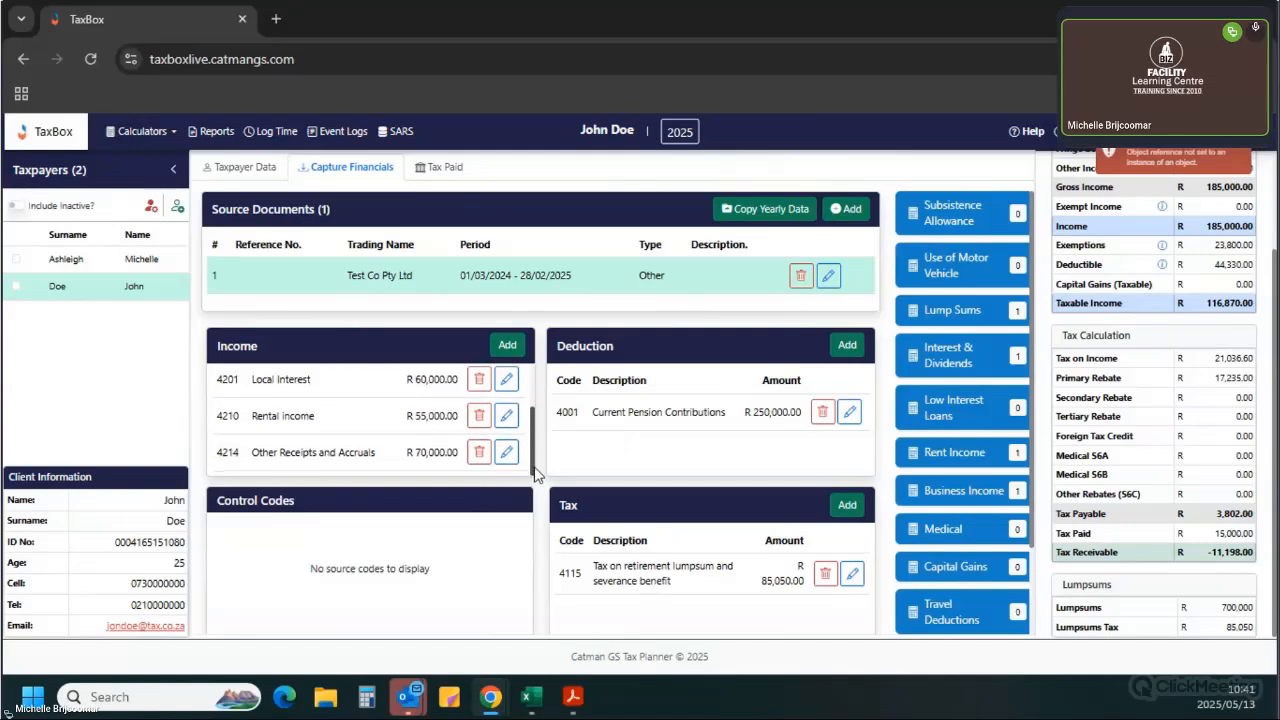
scroll(538, 405, up, 2)
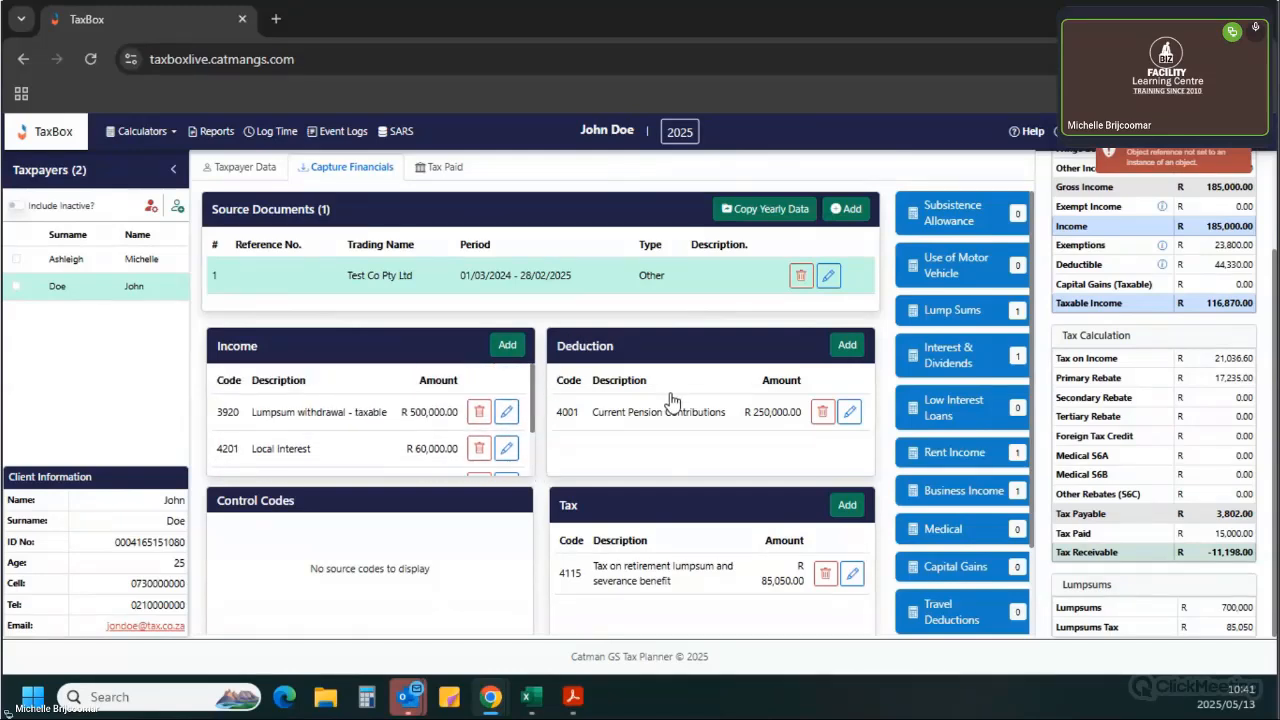